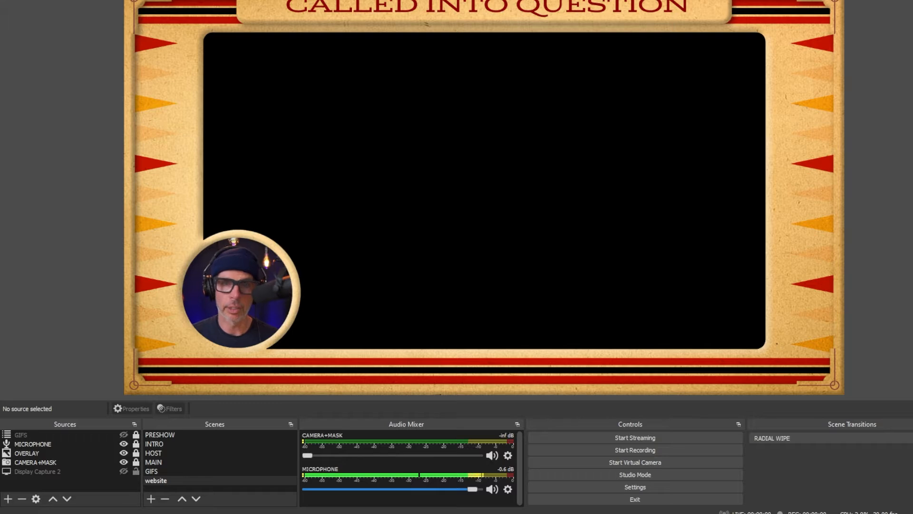
- Add a new image source named "retro teevee" using the file LARGE-NOW-PLAYING-tv.png
left_click(8, 499)
mouse_move(12, 495)
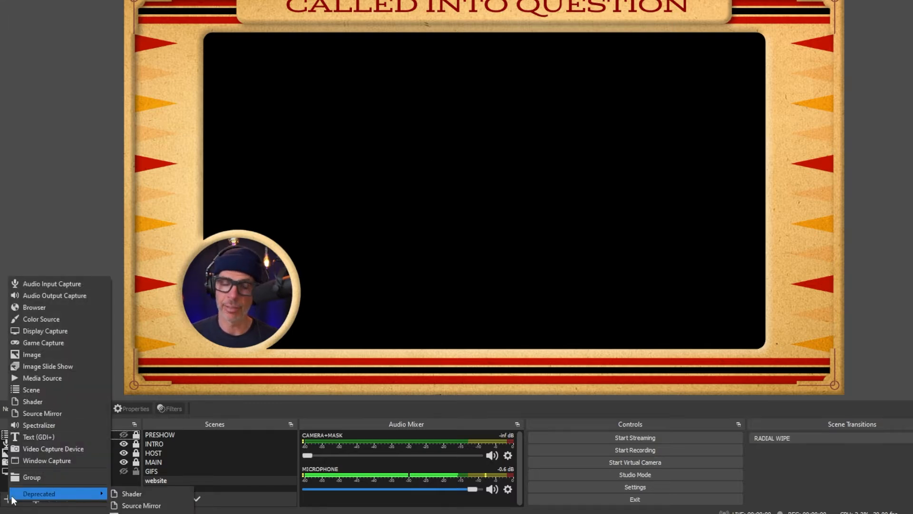
left_click(23, 353)
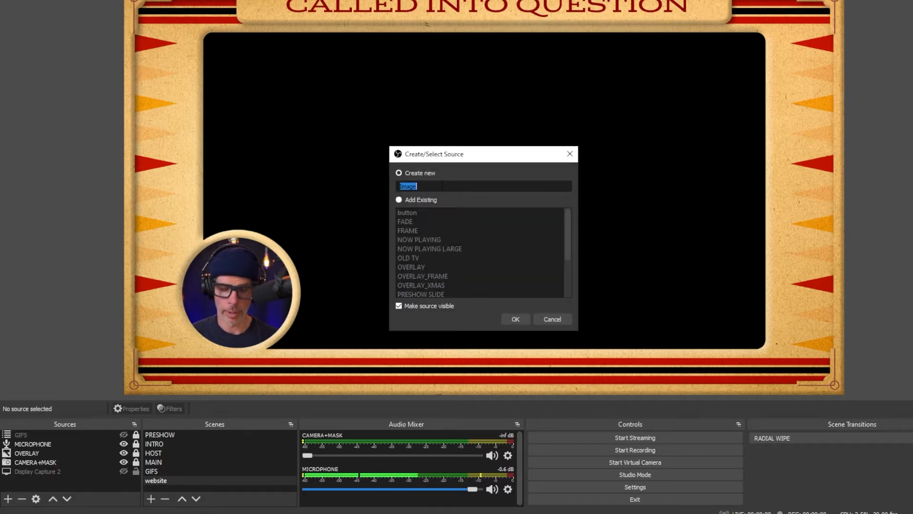
type("retro teevee")
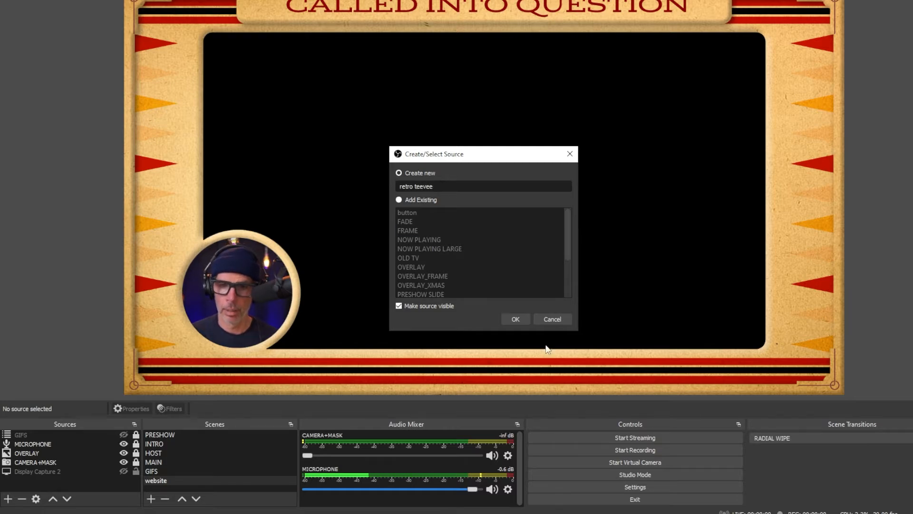
left_click(516, 319)
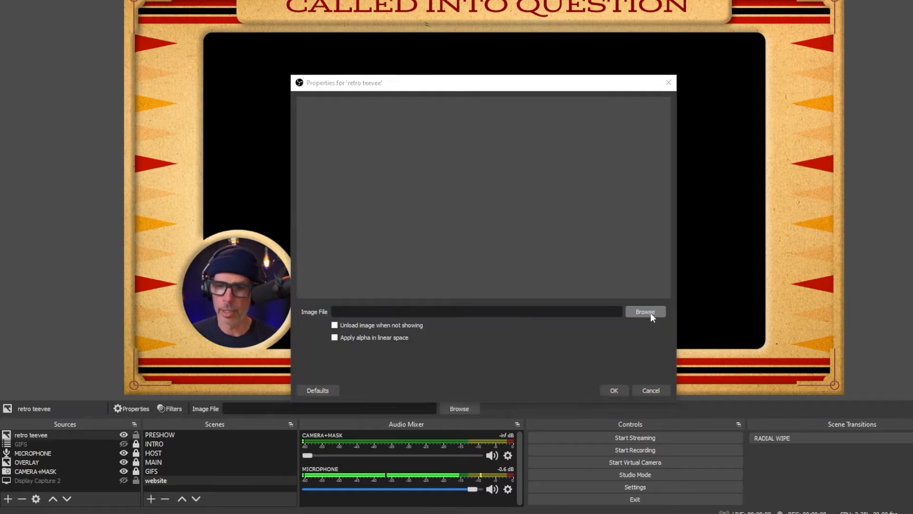
left_click(650, 312)
double_click(911, 185)
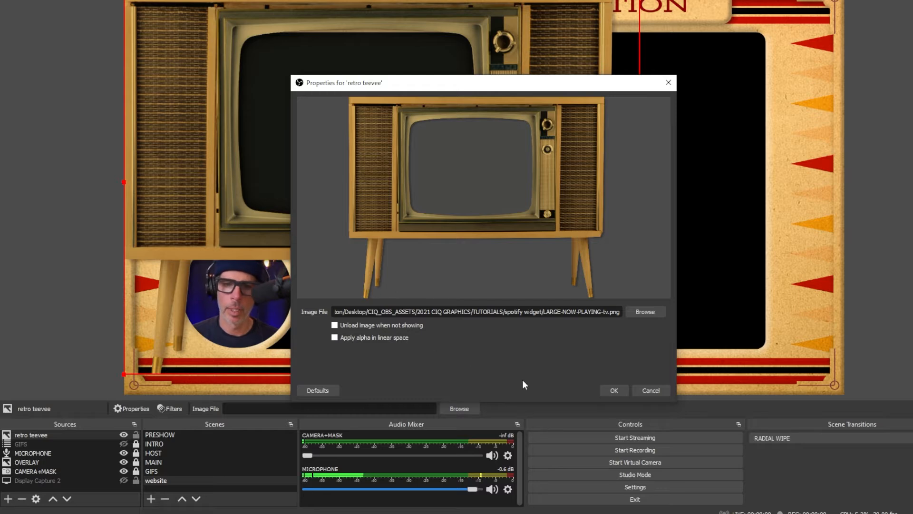
left_click(616, 390)
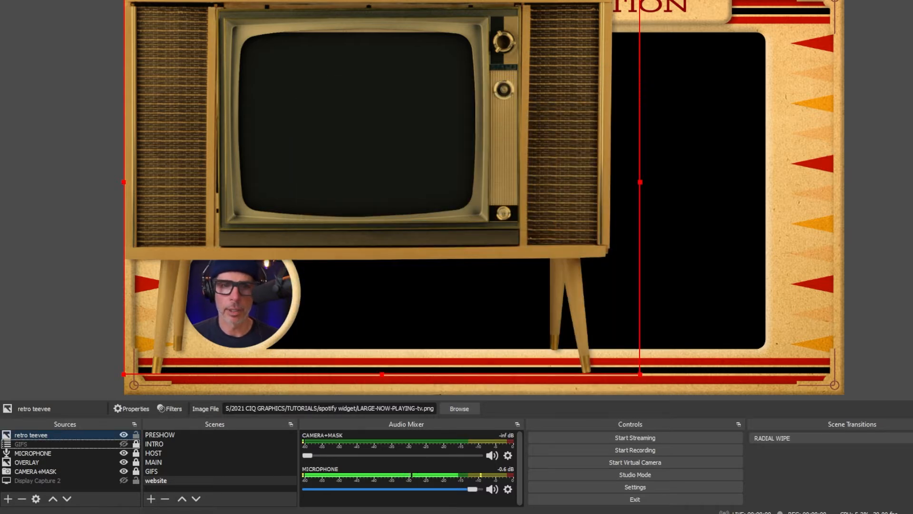
- Shrink the television image to fit inside the black frame area and move its source directly below OVERLAY in the source order
left_click_drag(160, 0, 360, 69)
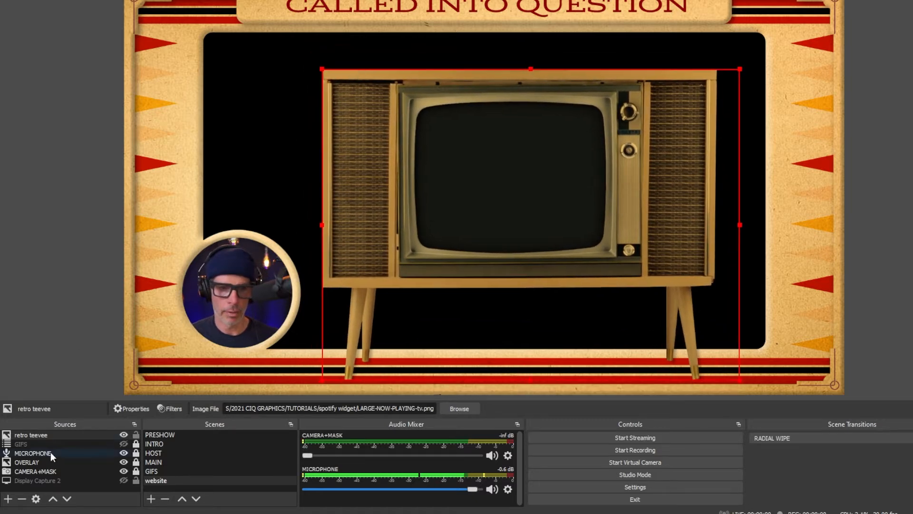
left_click_drag(31, 434, 34, 463)
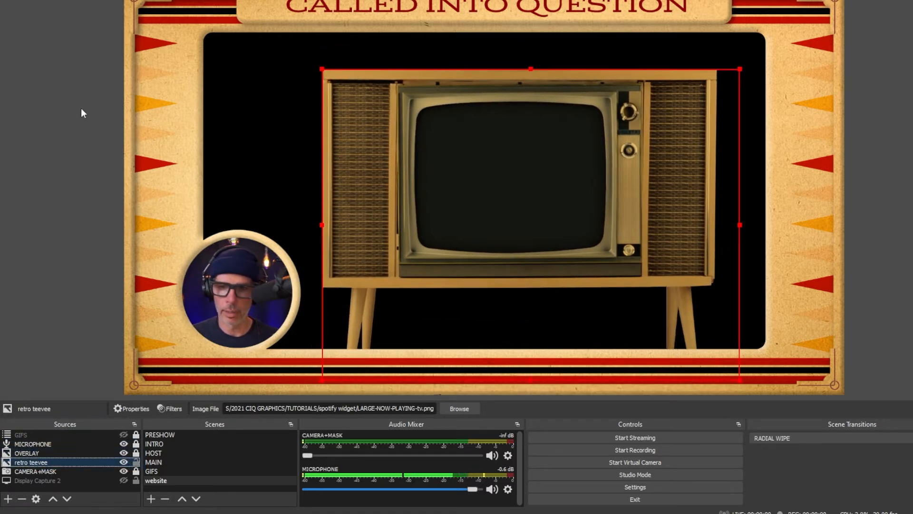
left_click(44, 190)
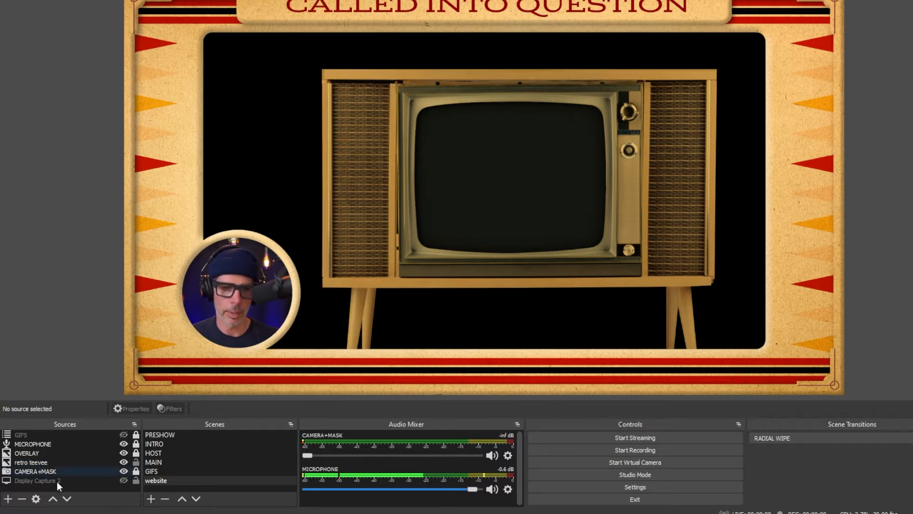
- Create a new image source named "album art"
left_click(9, 502)
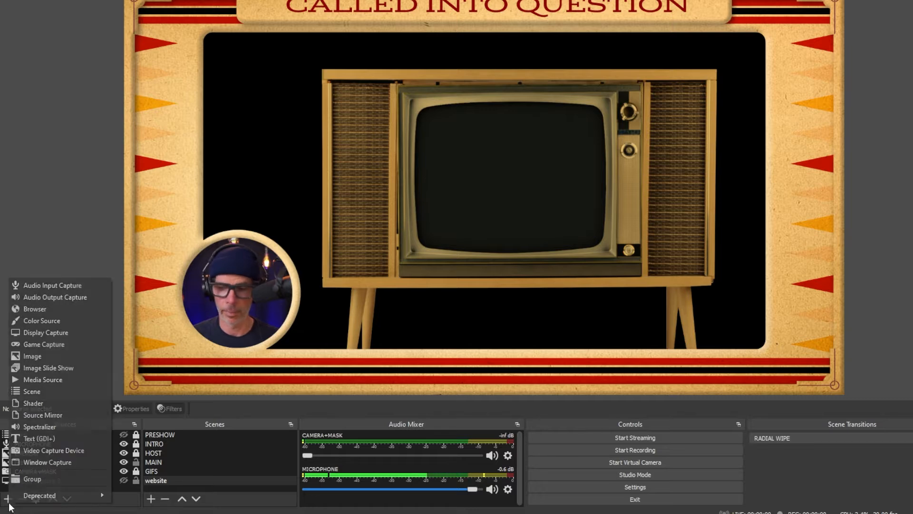
left_click(30, 358)
type("a")
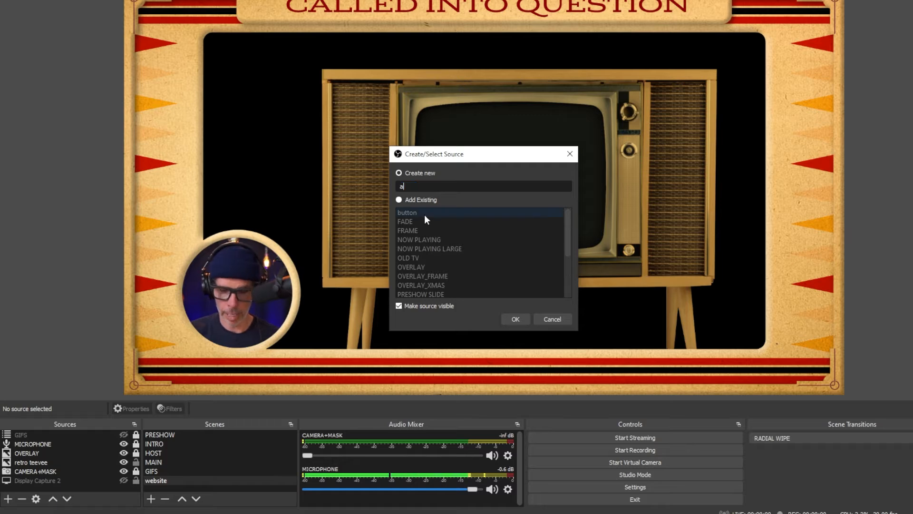
type("lbum art")
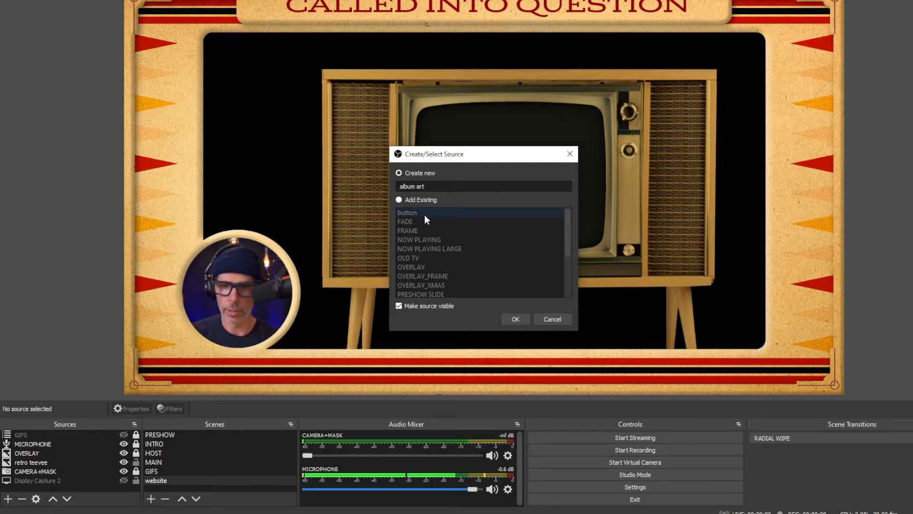
key("Return")
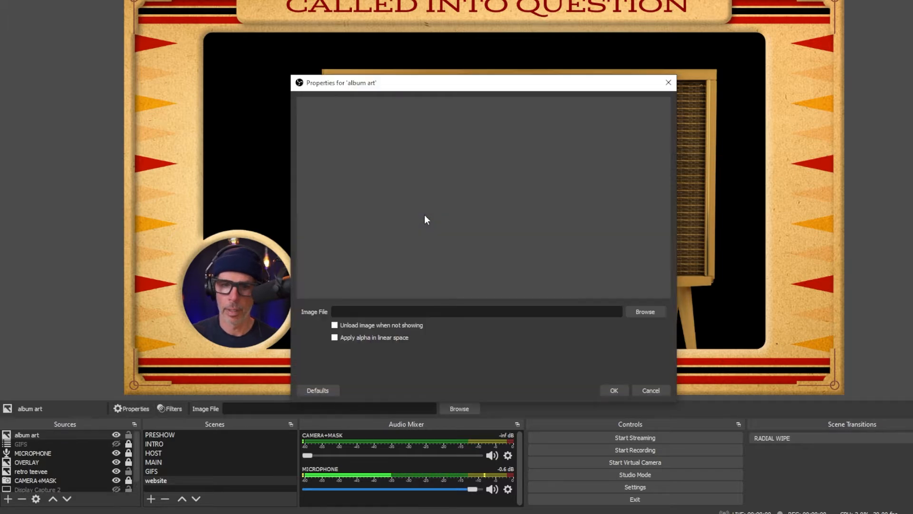
- Load Snip_Artwork.jpg from the Documents/SNIP/Snip folder as the album art image and accept the properties
left_click(653, 311)
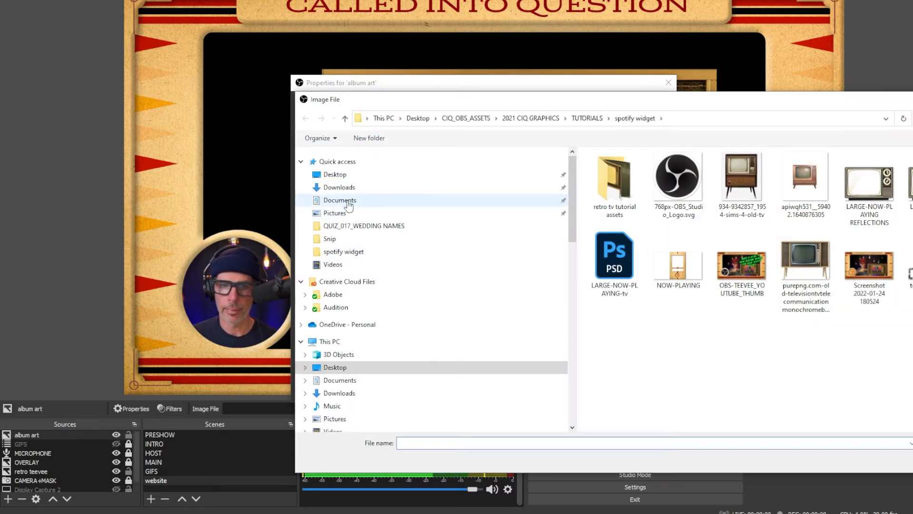
left_click(350, 202)
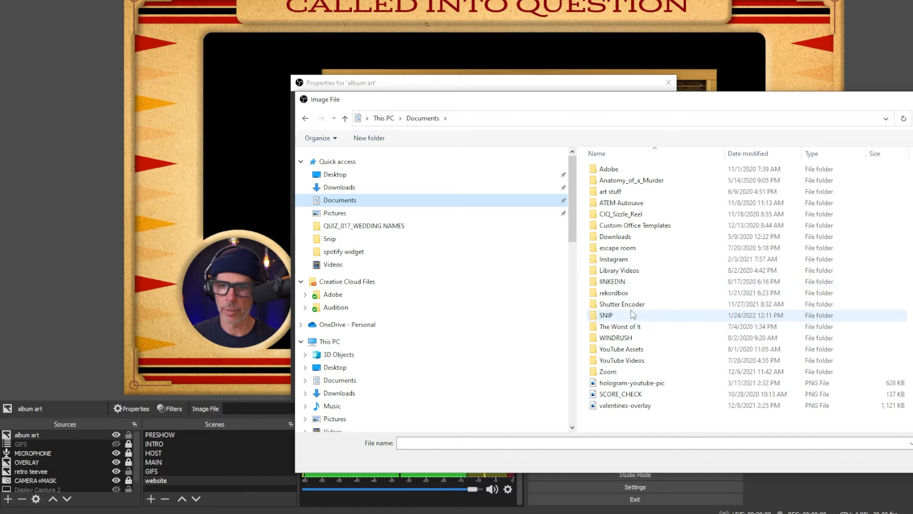
double_click(635, 315)
double_click(602, 170)
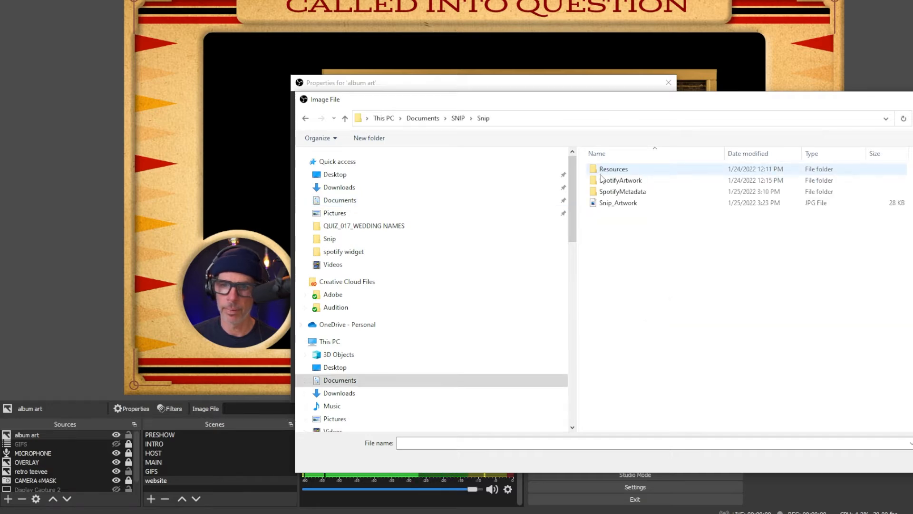
double_click(618, 203)
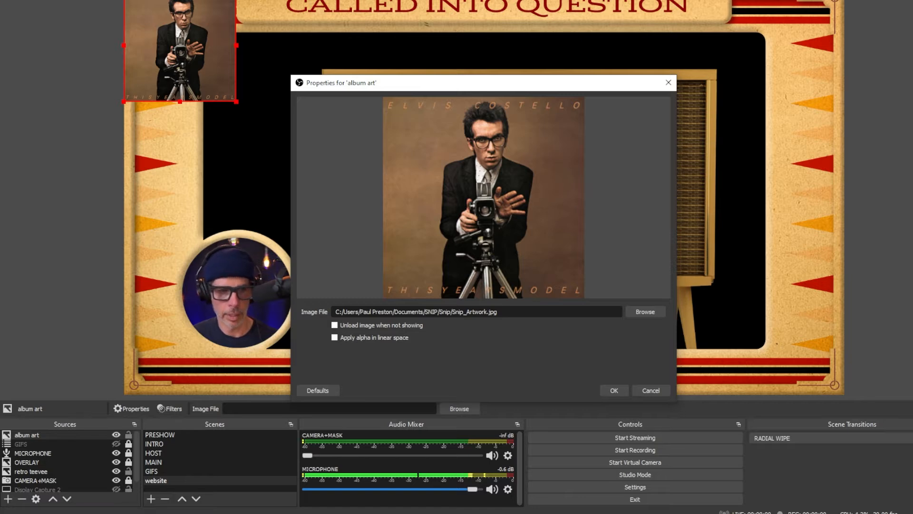
left_click(616, 388)
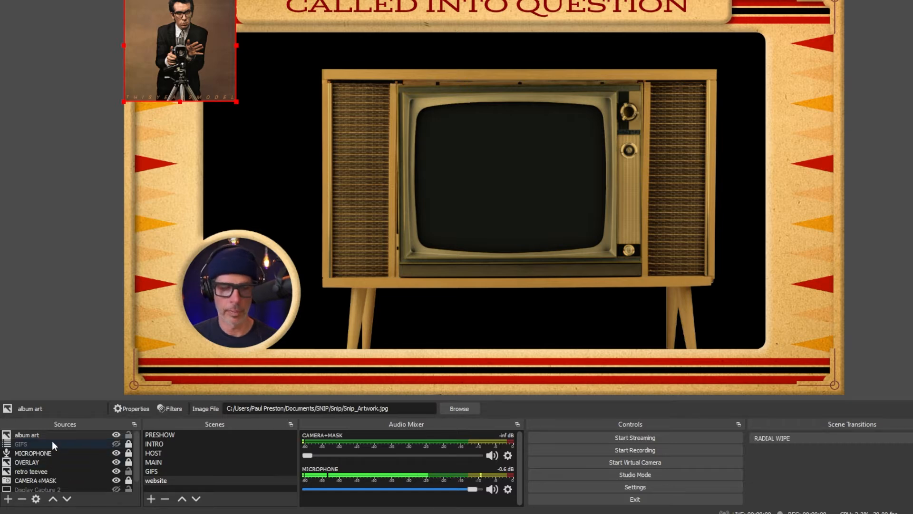
- Create a new Text (GDI+) source named "snip txt"
left_click(8, 498)
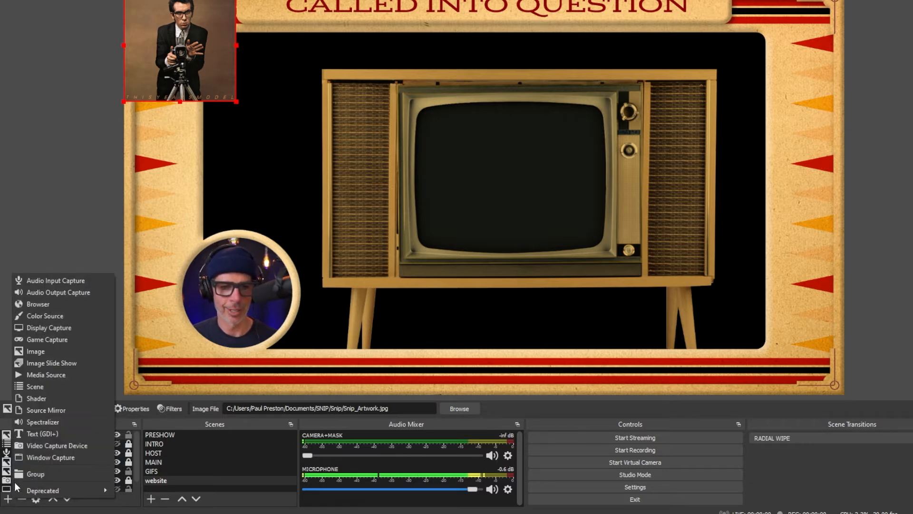
left_click(44, 432)
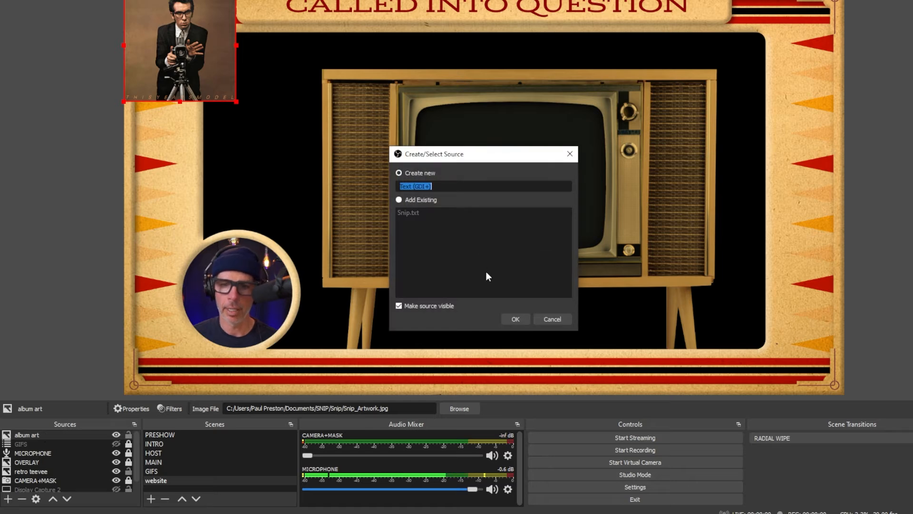
type("sni")
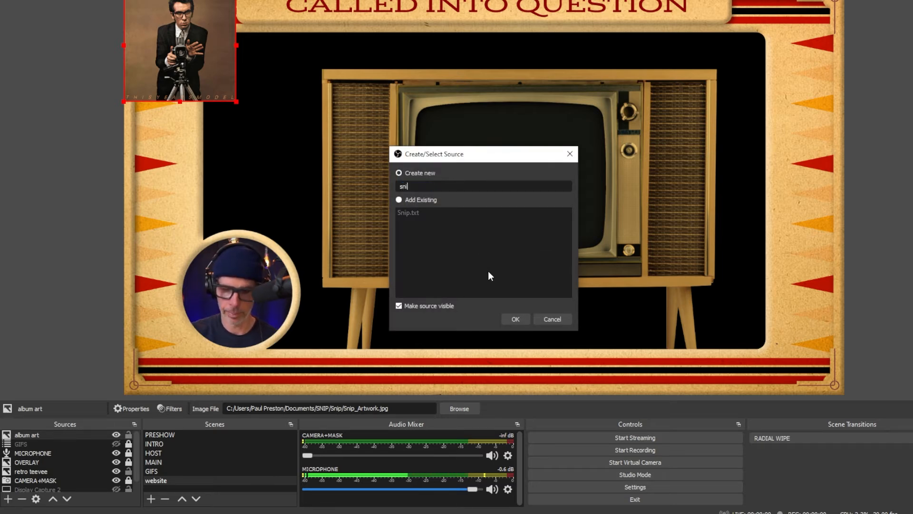
type("p txt")
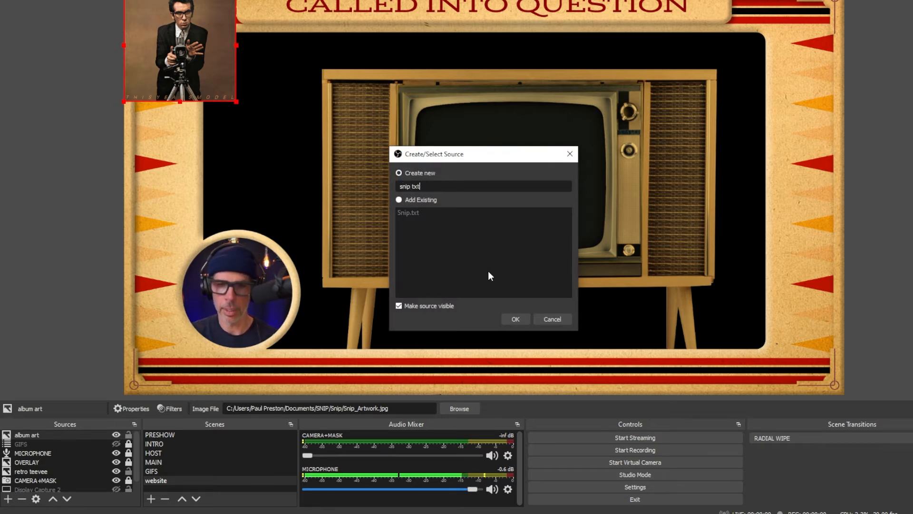
key("Return")
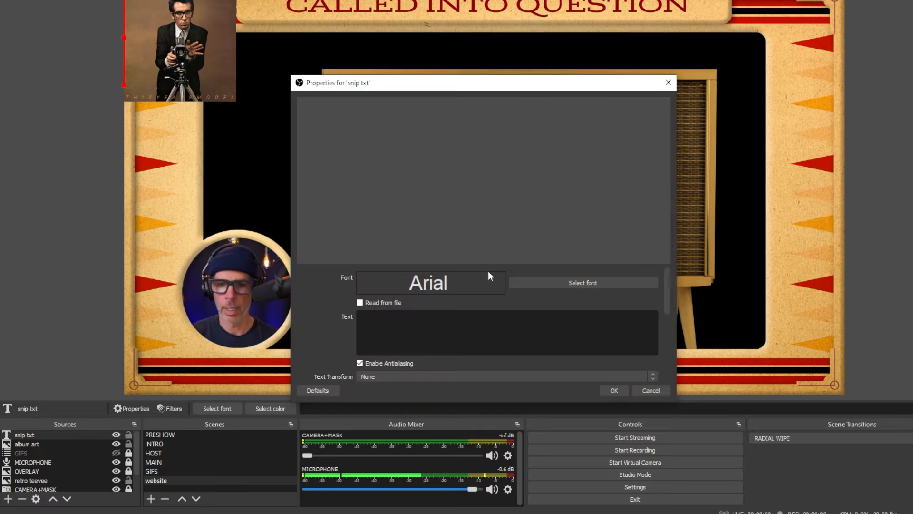
- Make the snip txt source read its text from the file Snip.txt in the Documents/SNIP/Snip folder
left_click(360, 303)
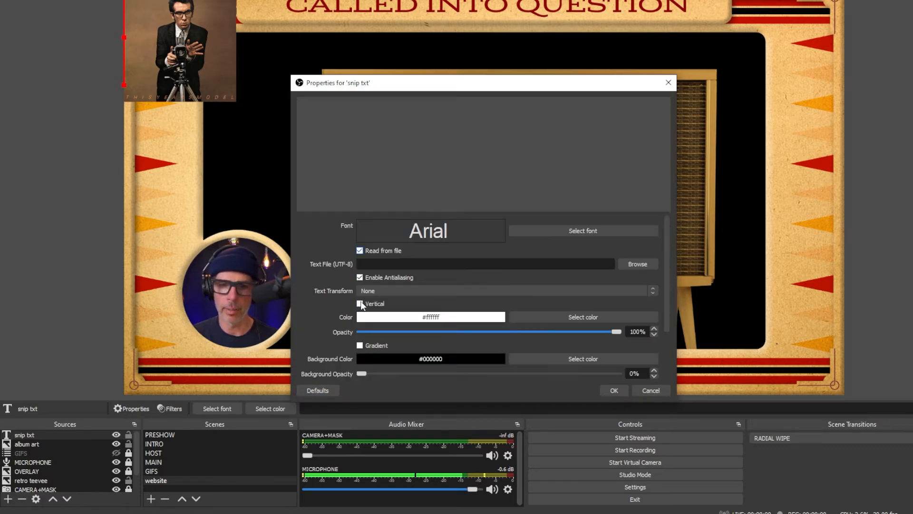
left_click(643, 262)
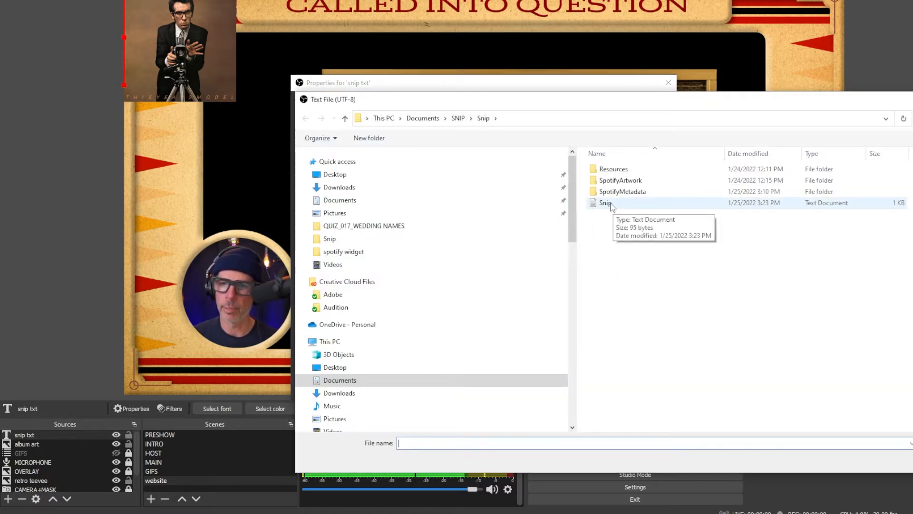
double_click(605, 203)
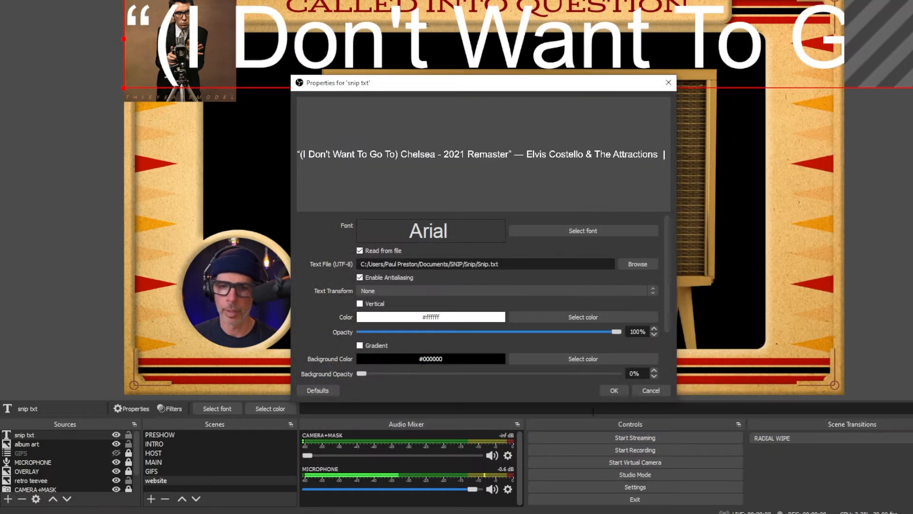
left_click(613, 390)
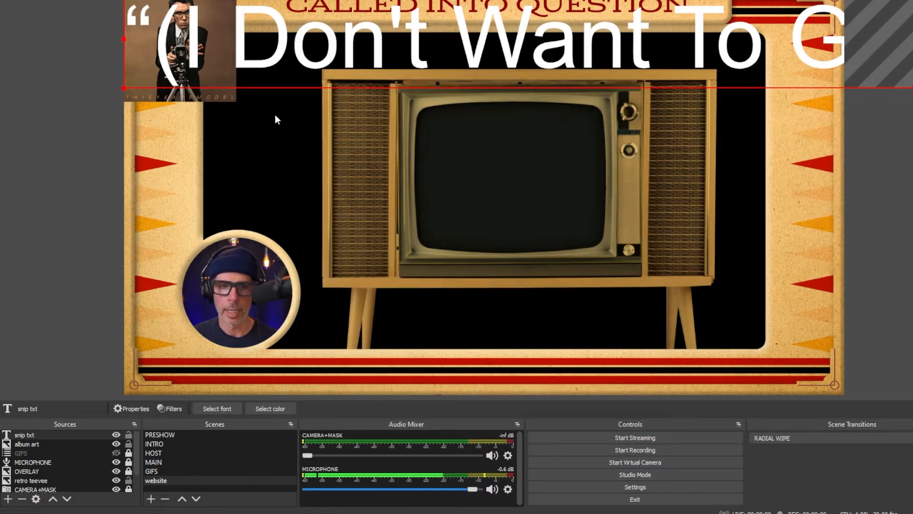
- Scale down the oversized song title text and place its beginning over the television screen
left_click_drag(133, 44, 719, 45)
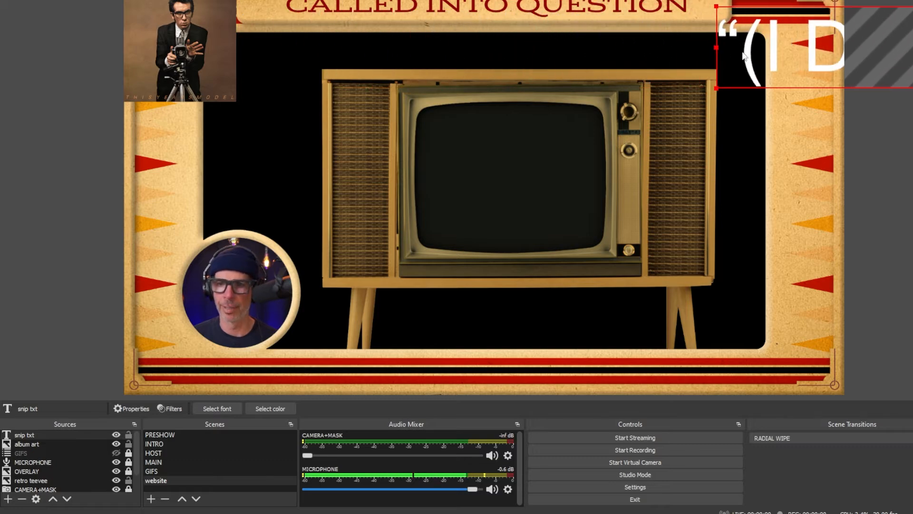
left_click_drag(777, 56, 79, 106)
left_click_drag(22, 61, 649, 116)
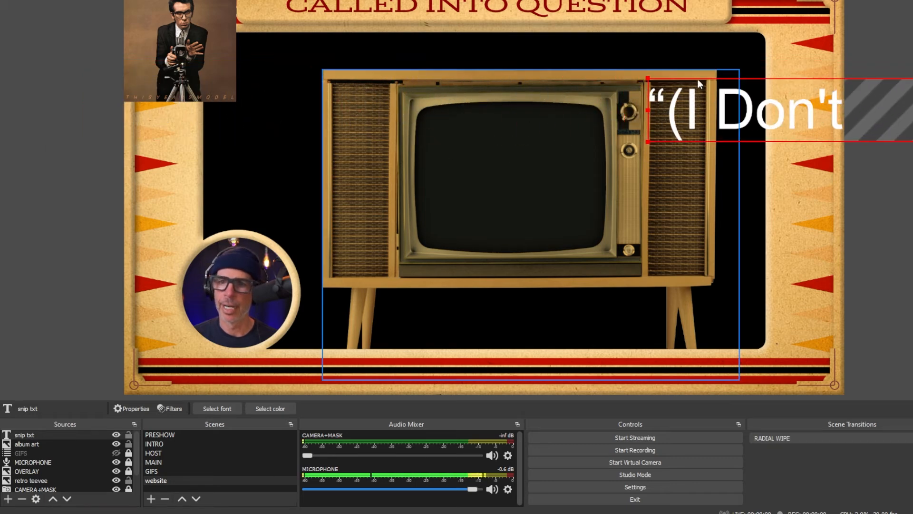
left_click_drag(698, 79, 537, 129)
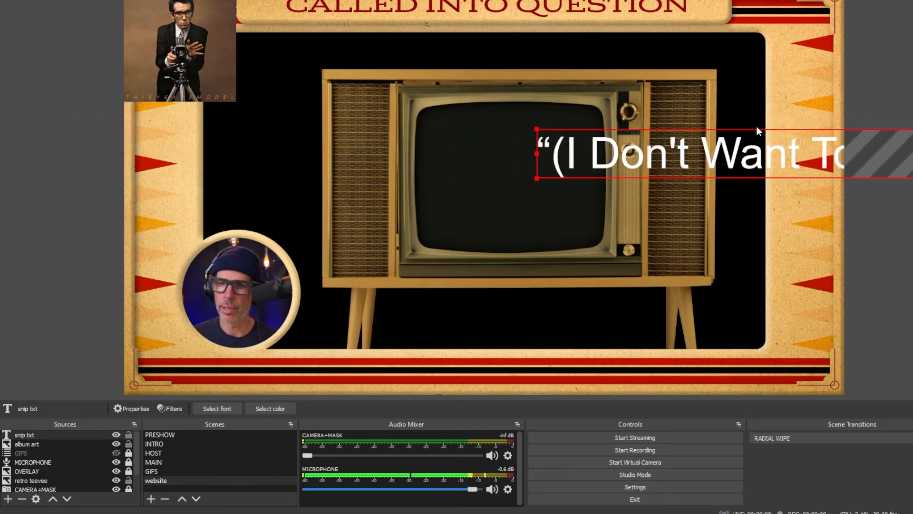
- Nudge the television image and the song title text together slightly to the left, then clear the selection
left_click(755, 127)
left_click(617, 128)
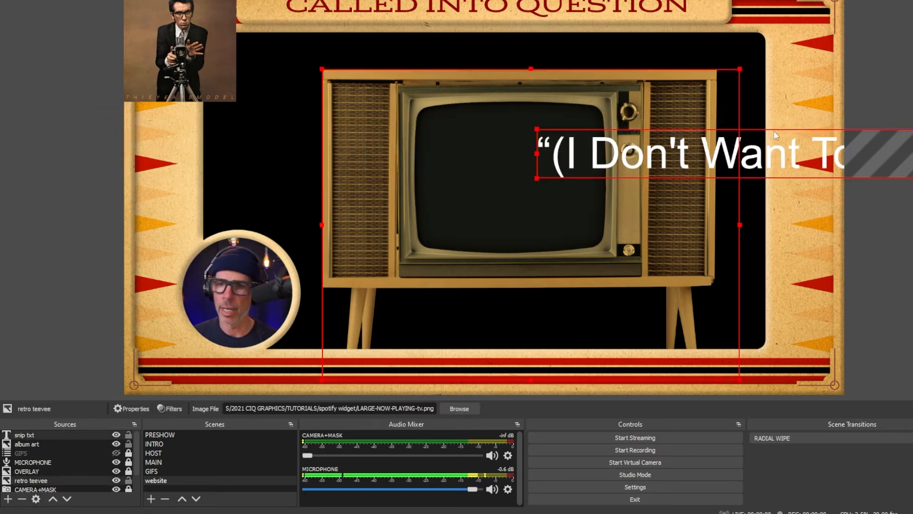
key("Left")
key("Left")
key("Left")
key("Left")
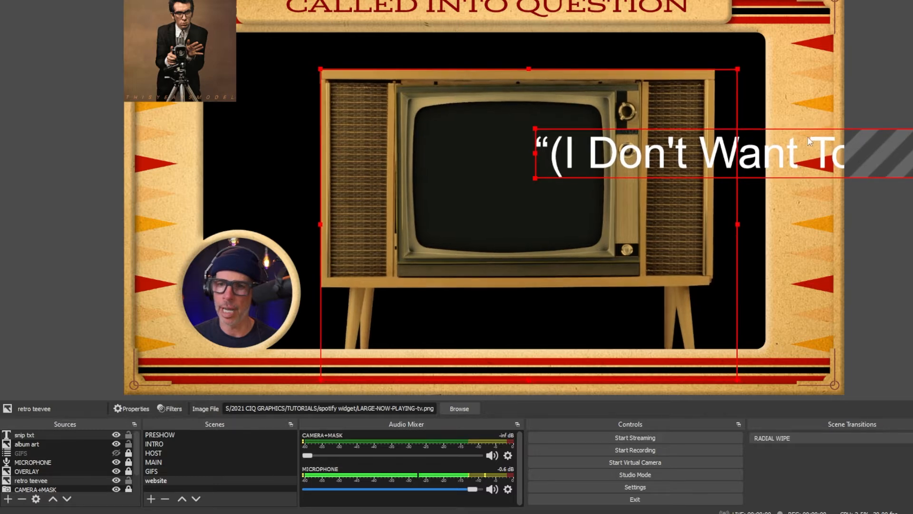
left_click(861, 102)
- Shrink the song title text further and move it across the television, starting just beyond the cabinet's left side
left_click(811, 133)
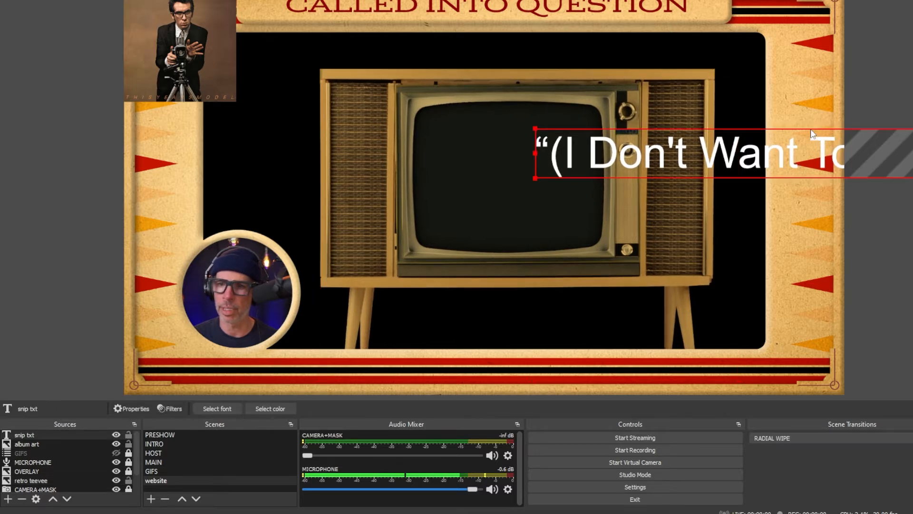
left_click_drag(811, 133, 296, 161)
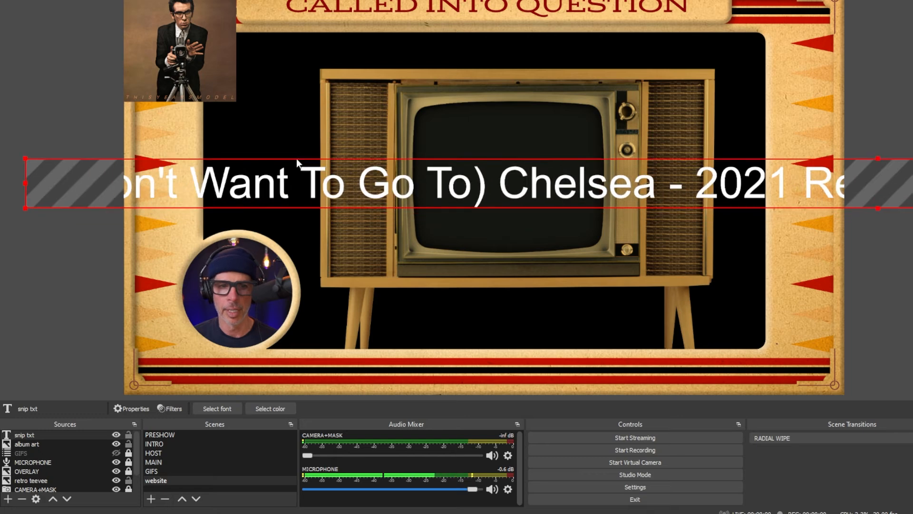
left_click_drag(24, 159, 739, 184)
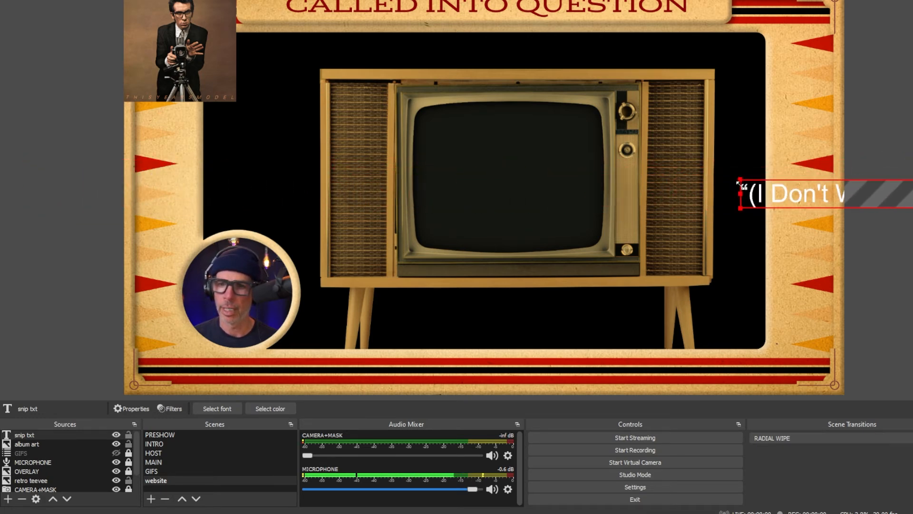
left_click(696, 183)
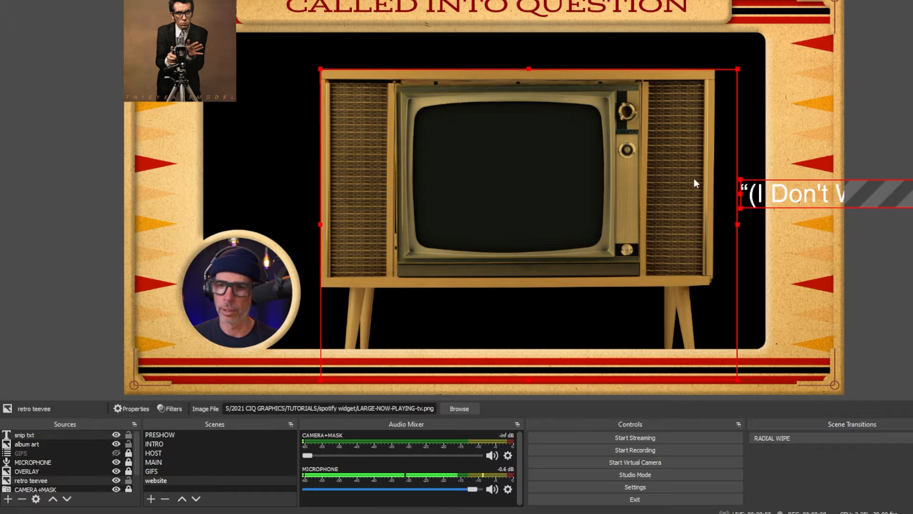
left_click_drag(756, 178, 265, 150)
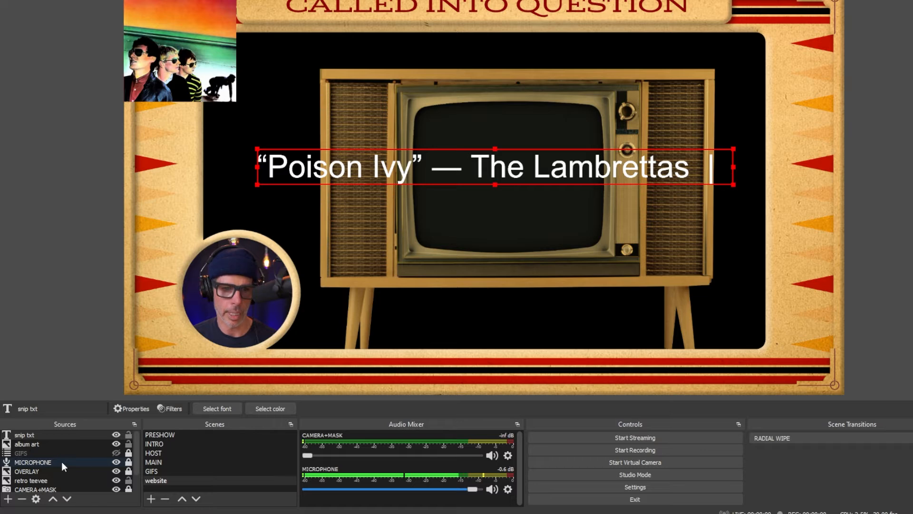
- Add a Scroll filter to the snip txt source with a horizontal speed of 239
left_click(58, 434)
right_click(57, 435)
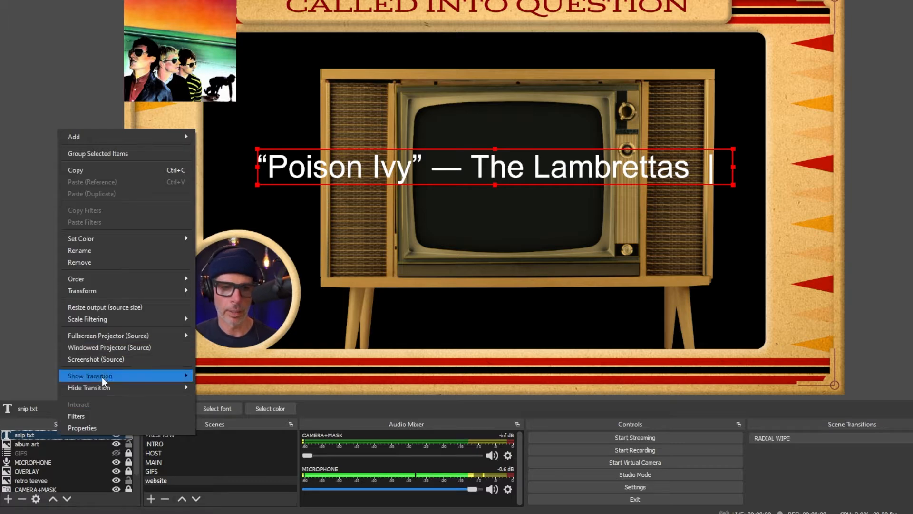
left_click(101, 411)
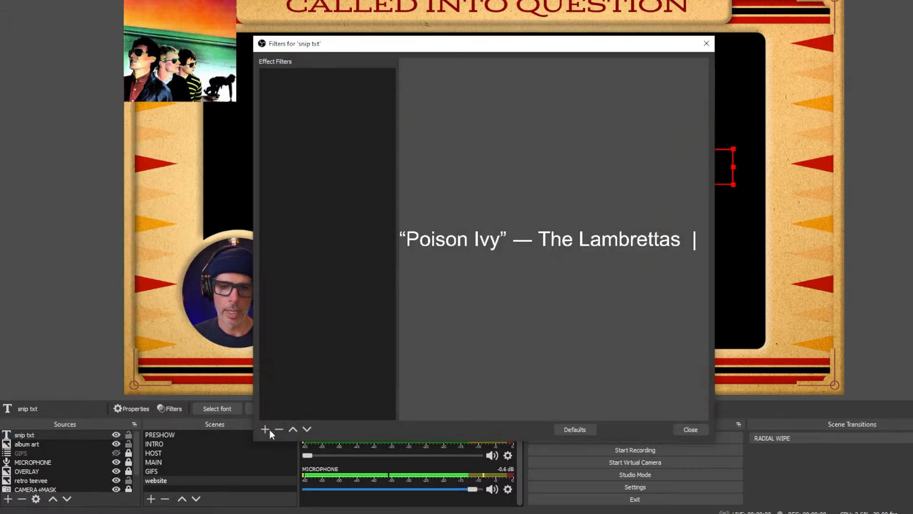
left_click(266, 429)
left_click(312, 401)
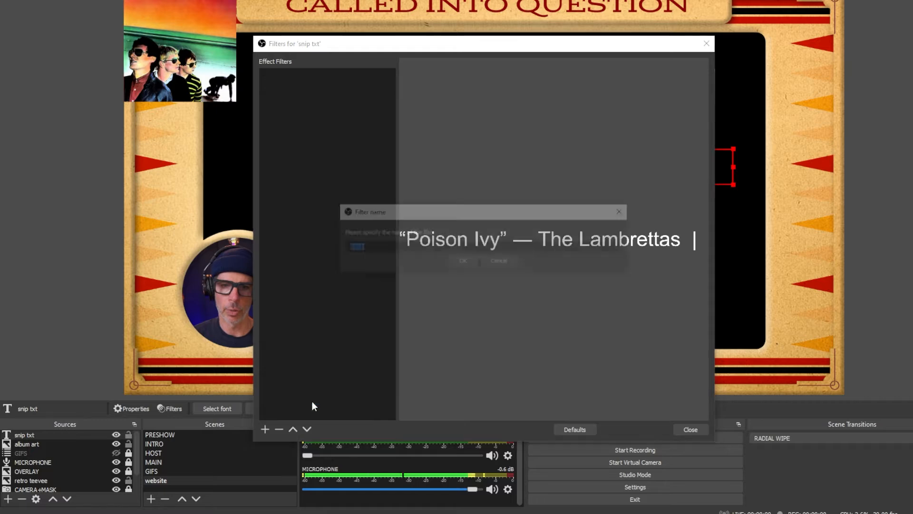
left_click(464, 260)
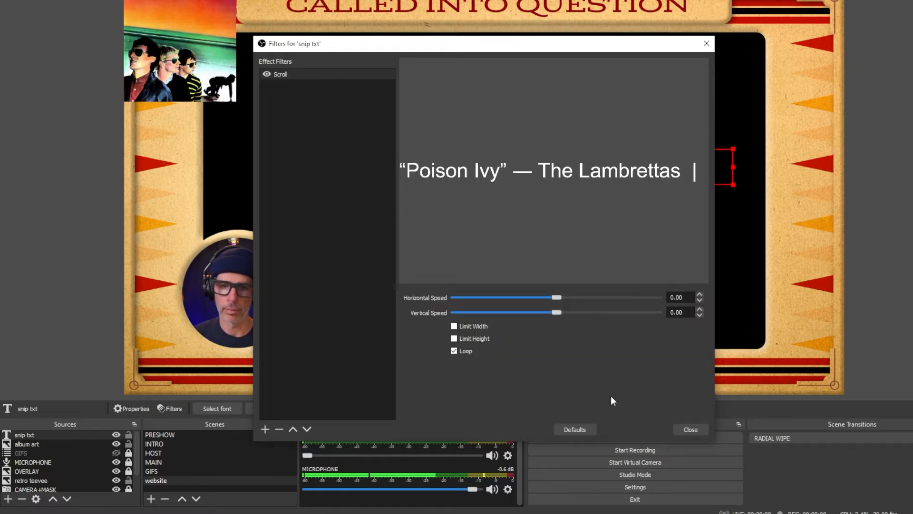
left_click_drag(556, 298, 605, 298)
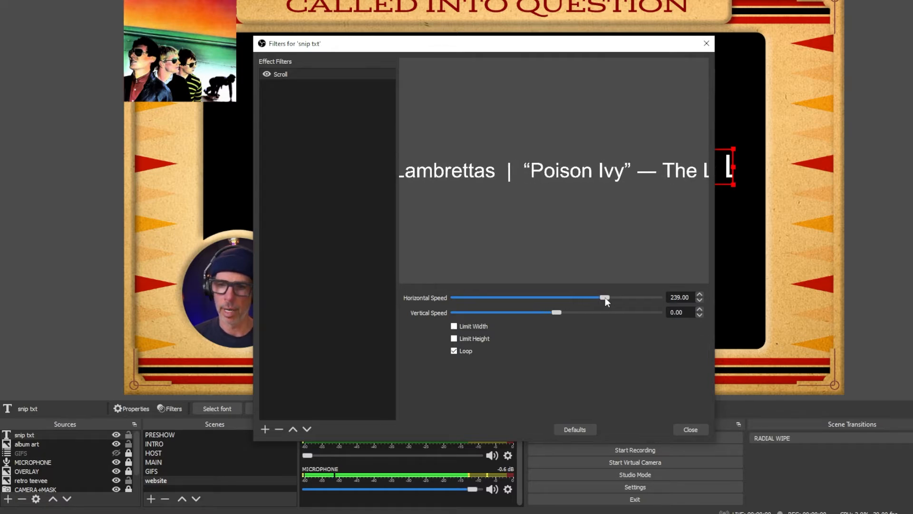
left_click(689, 429)
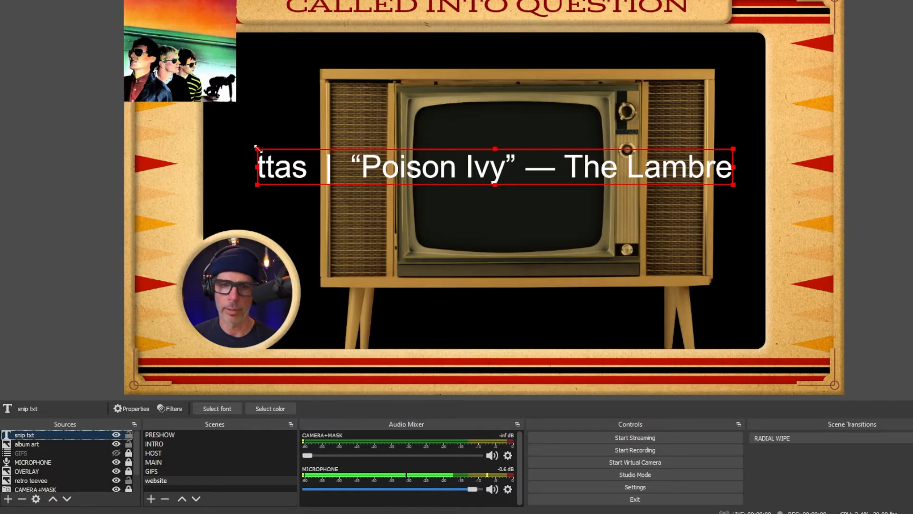
- Shrink the scrolling title to fit across the lower television screen and move the album art onto the screen above it
left_click_drag(257, 149, 427, 227)
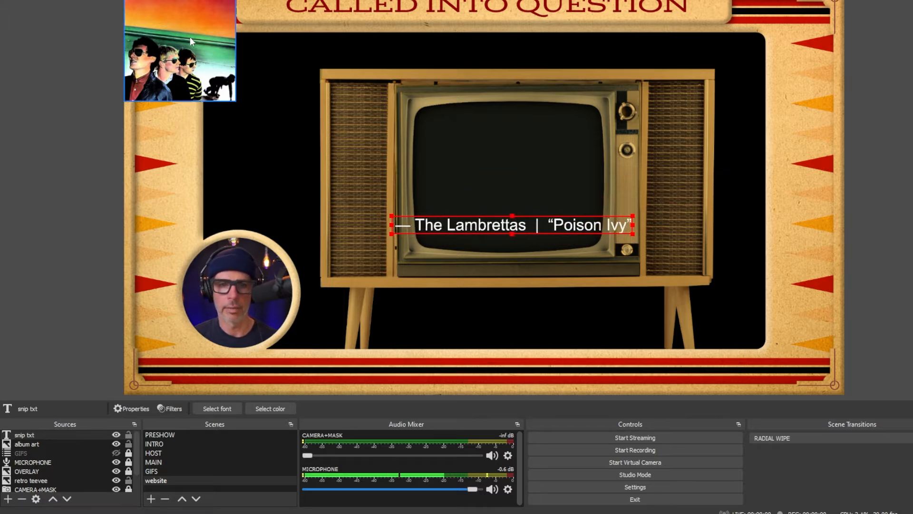
left_click_drag(190, 37, 471, 138)
- Move the snip txt and album art sources together beneath retro teevee in the source order
left_click(440, 226)
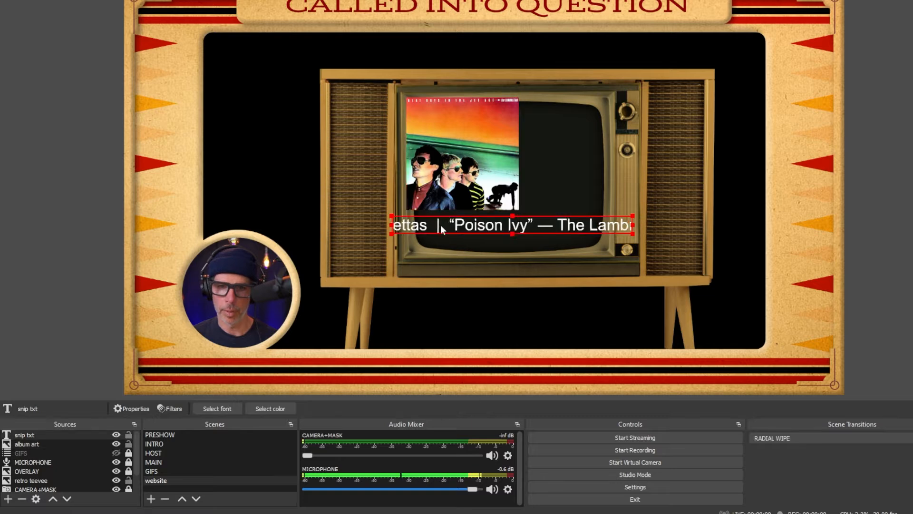
left_click(31, 443, "ctrl")
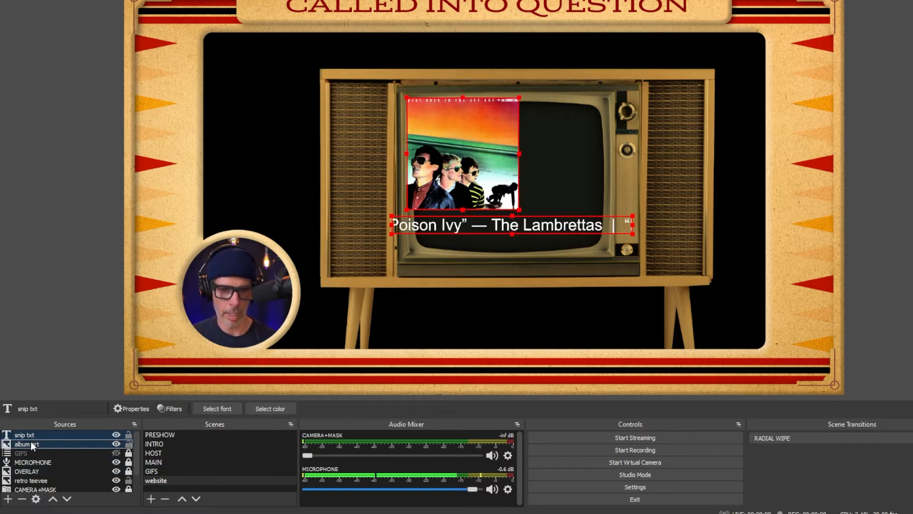
left_click_drag(31, 441, 29, 481)
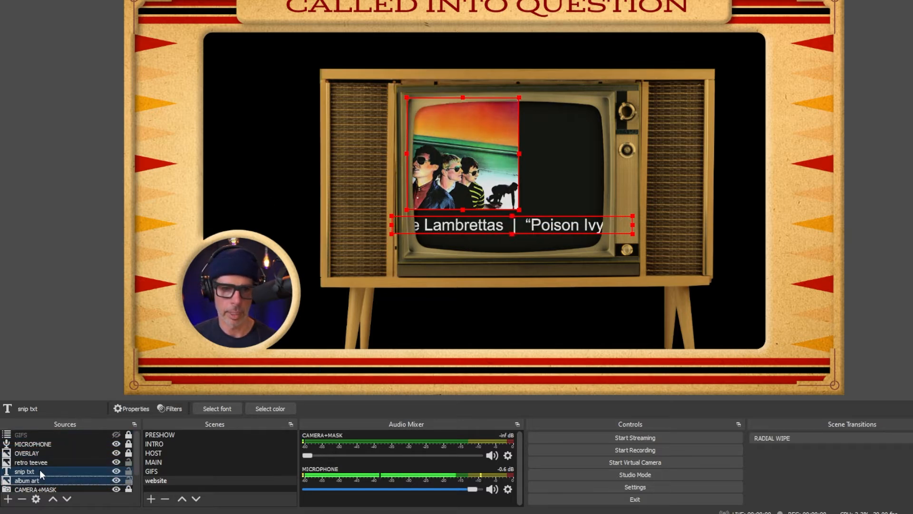
- Enlarge the album art and stretch its width to fill the whole television screen
left_click(53, 480)
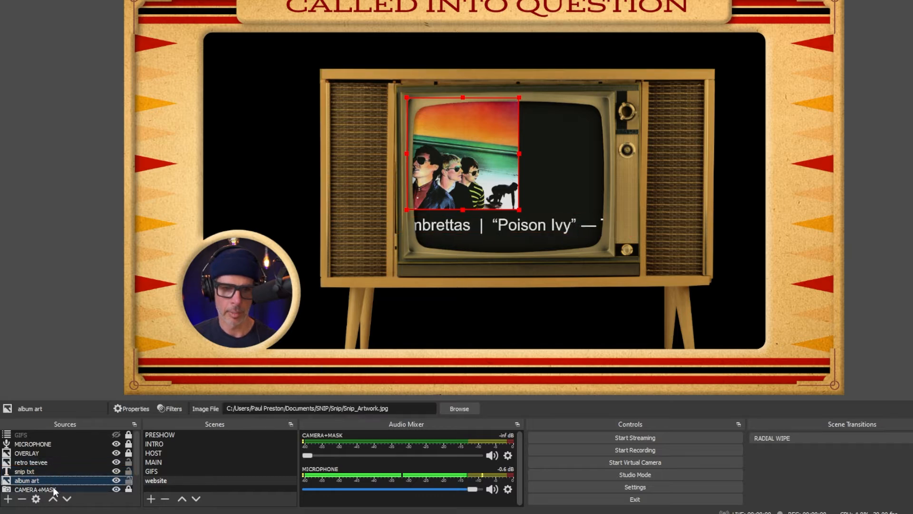
left_click_drag(519, 210, 565, 245)
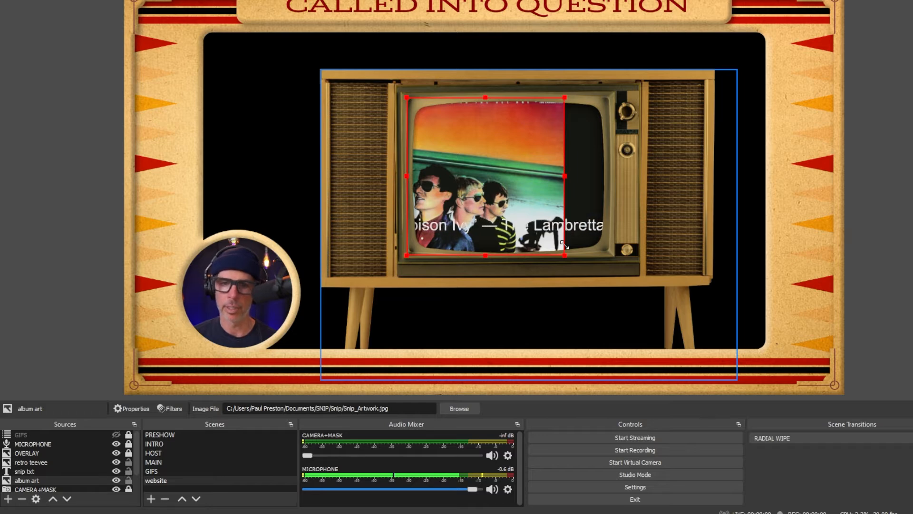
left_click_drag(565, 245, 565, 246)
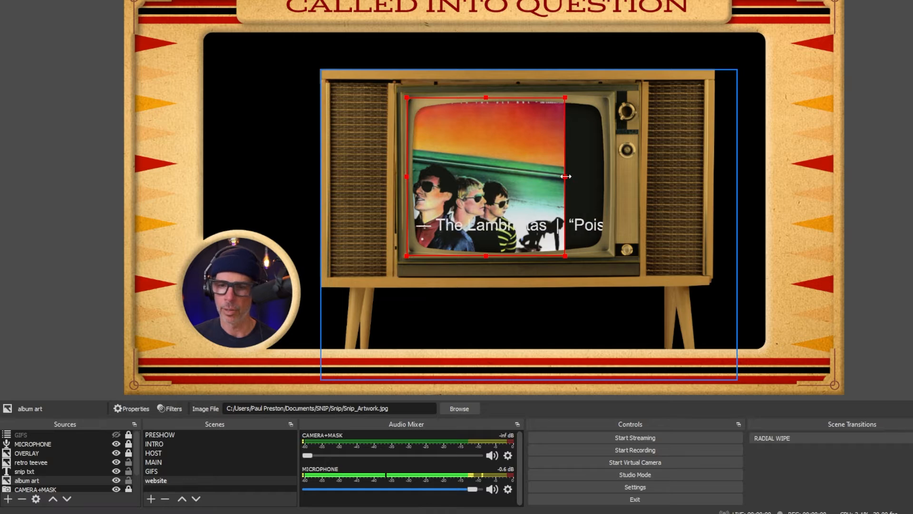
left_click_drag(565, 177, 609, 179)
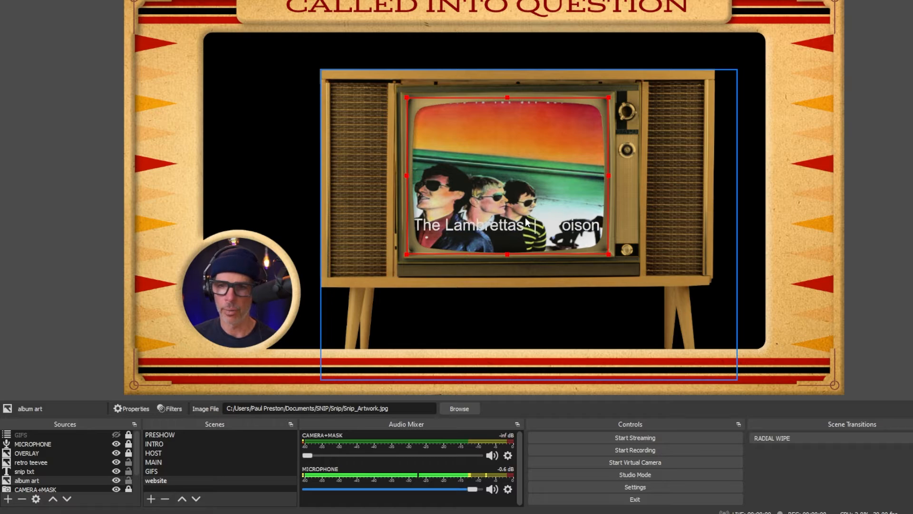
- Set the snip txt source's background opacity to 91% with the black background color, and clear the selection
double_click(52, 470)
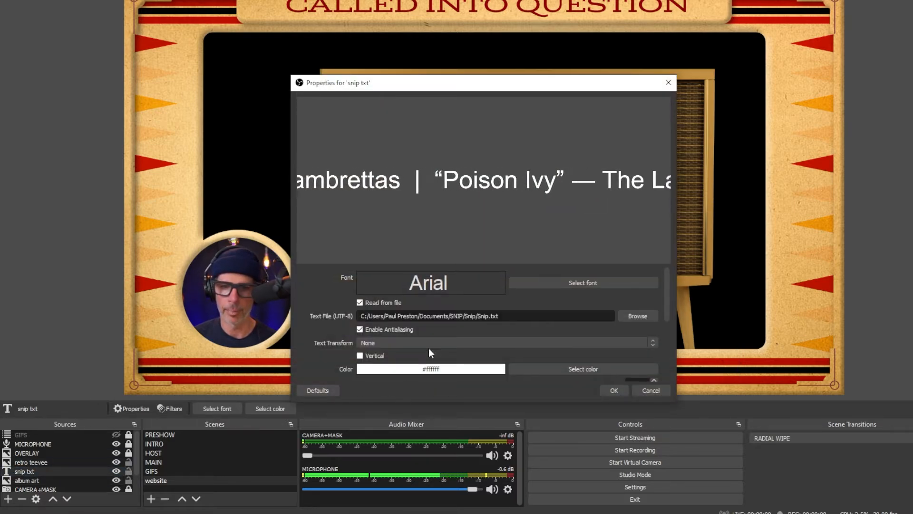
scroll(433, 340, "down", 3)
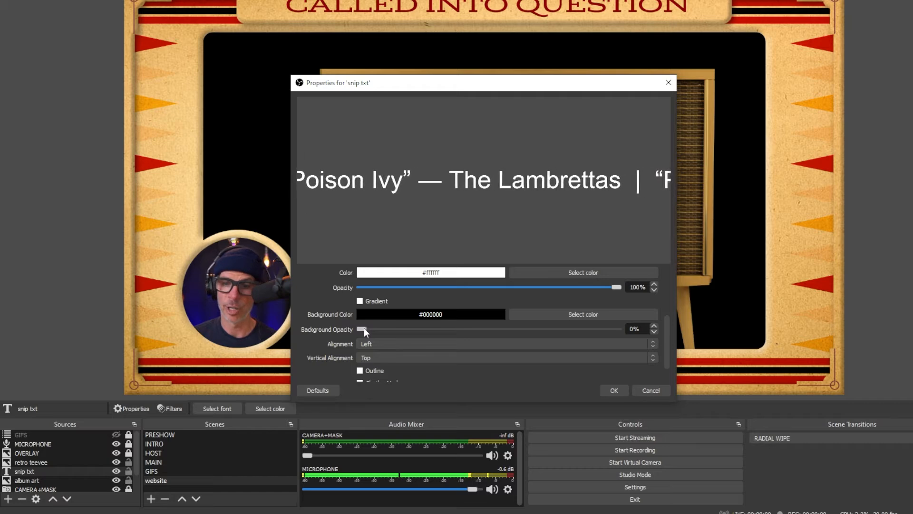
left_click_drag(364, 329, 611, 349)
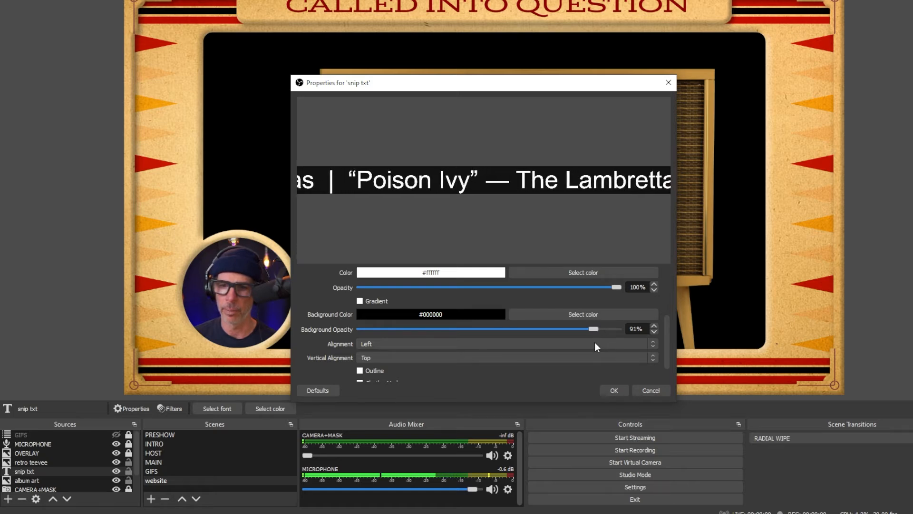
left_click(612, 390)
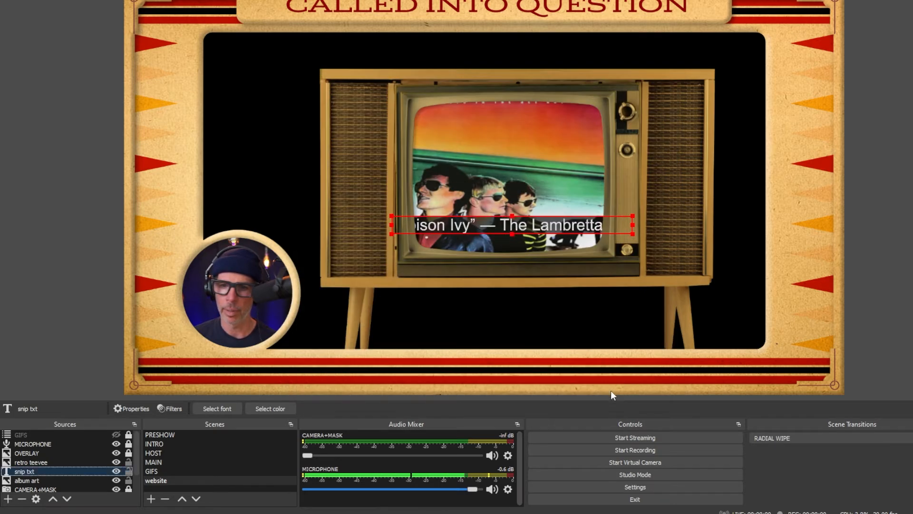
left_click(278, 149)
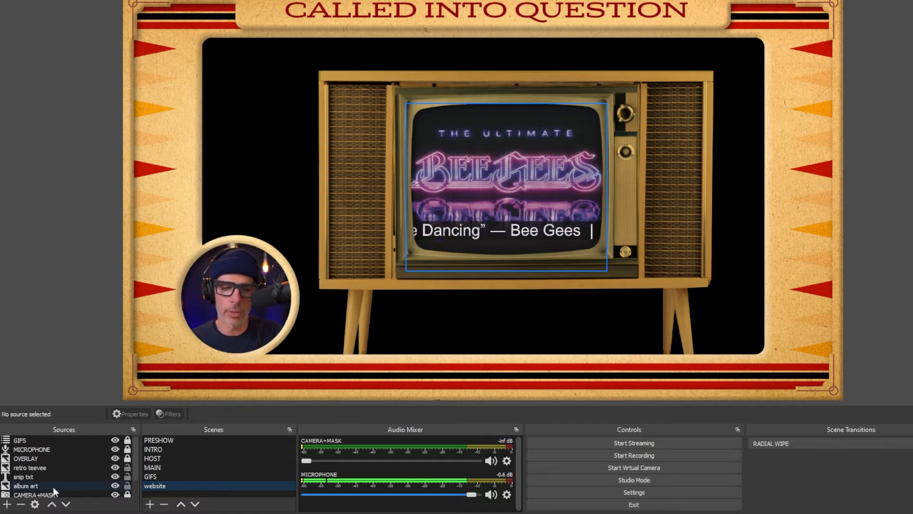
- Add a Move Source filter named "TV IN" to the website scene
right_click(152, 486)
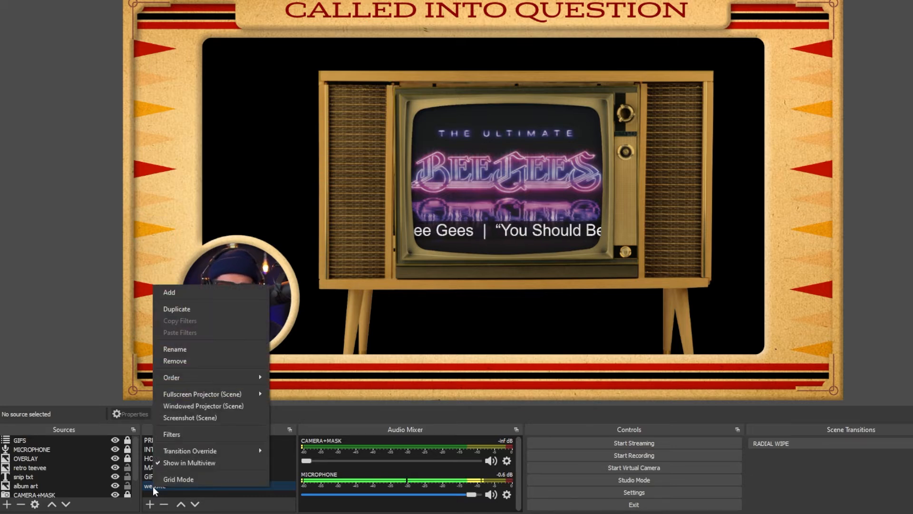
left_click(173, 433)
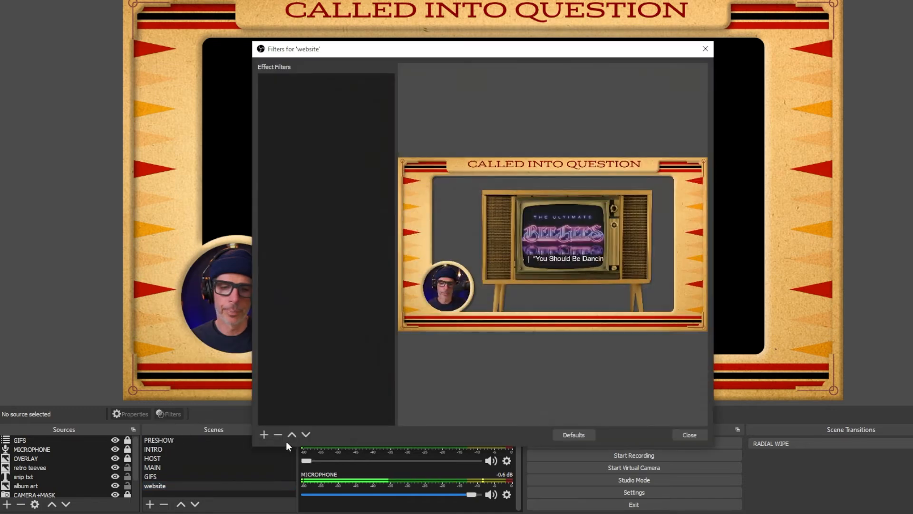
left_click(263, 435)
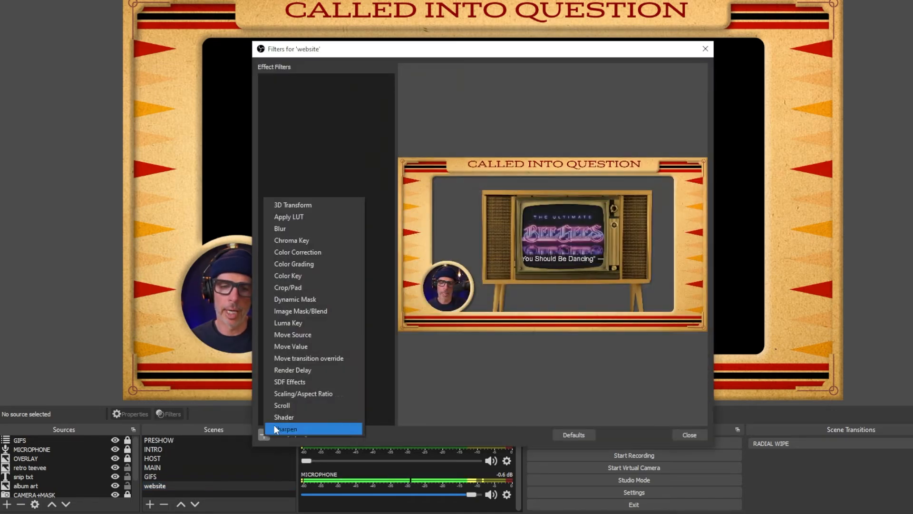
left_click(299, 337)
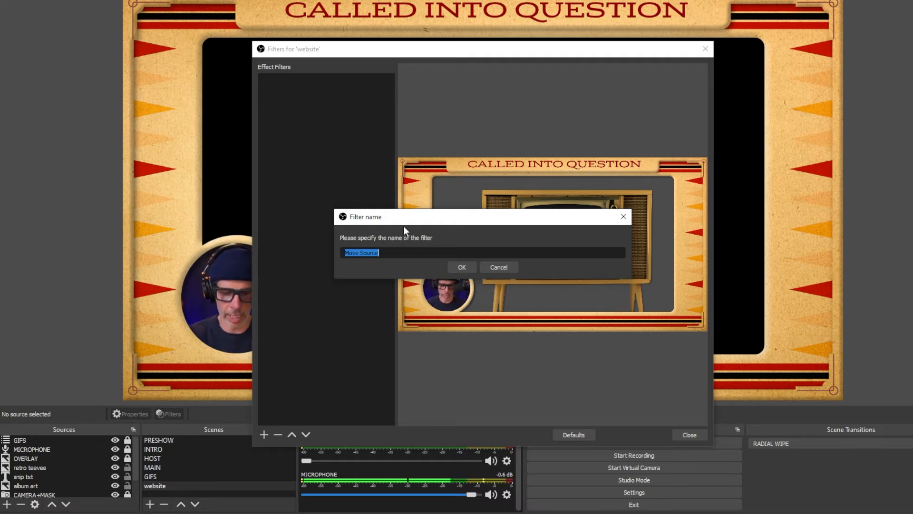
type("TV IN")
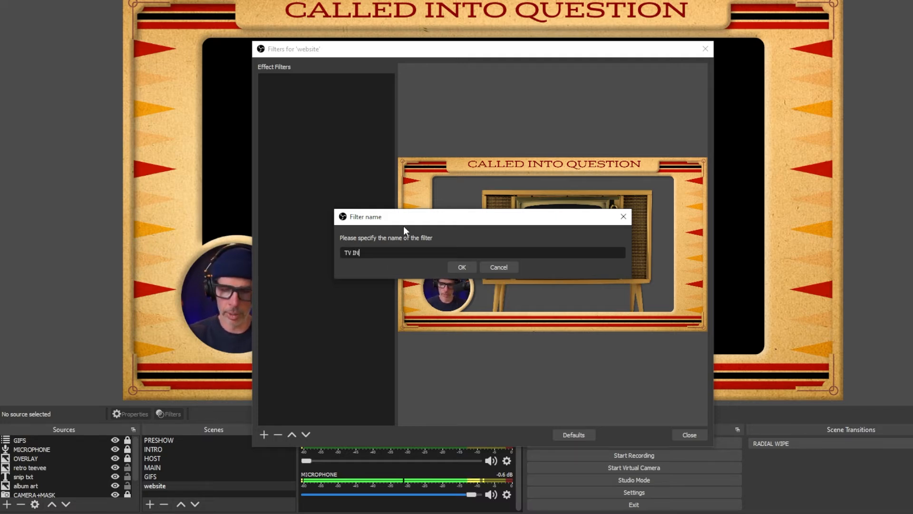
key("Return")
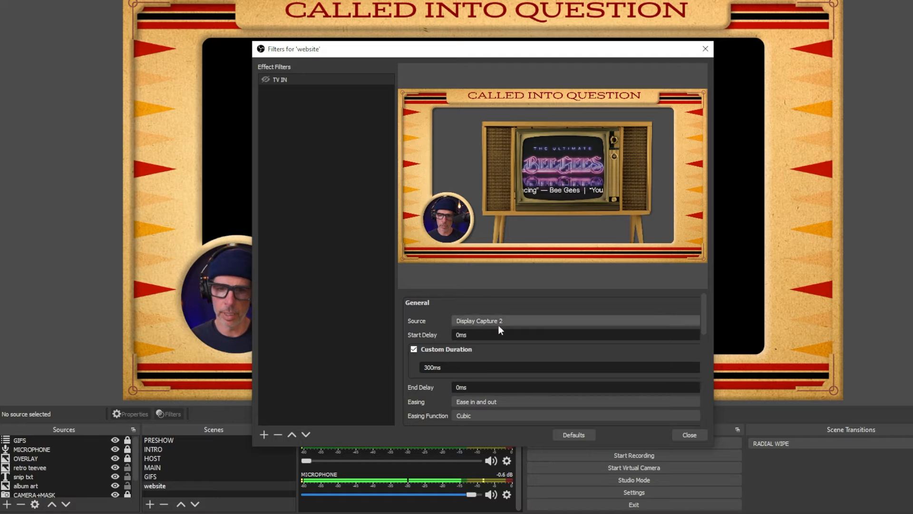
- Set retro teevee as the source of the TV IN filter and capture its current transform
left_click(592, 321)
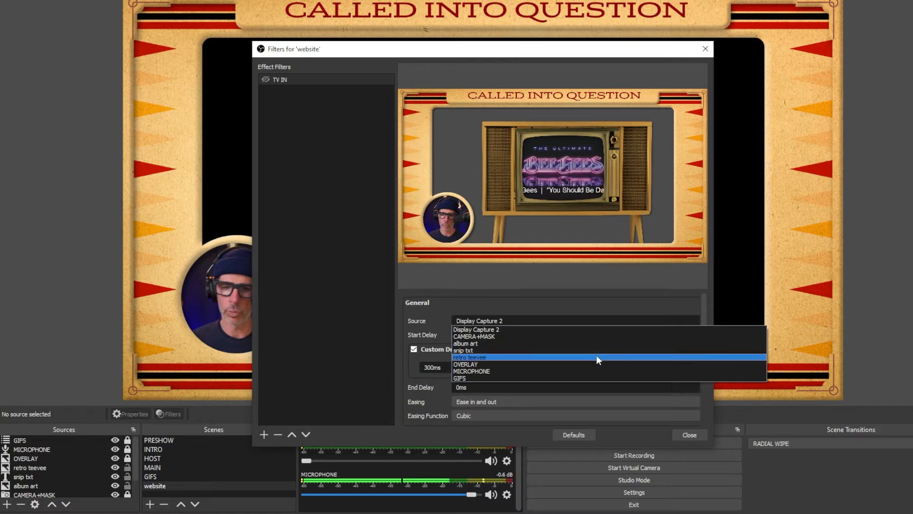
left_click(596, 357)
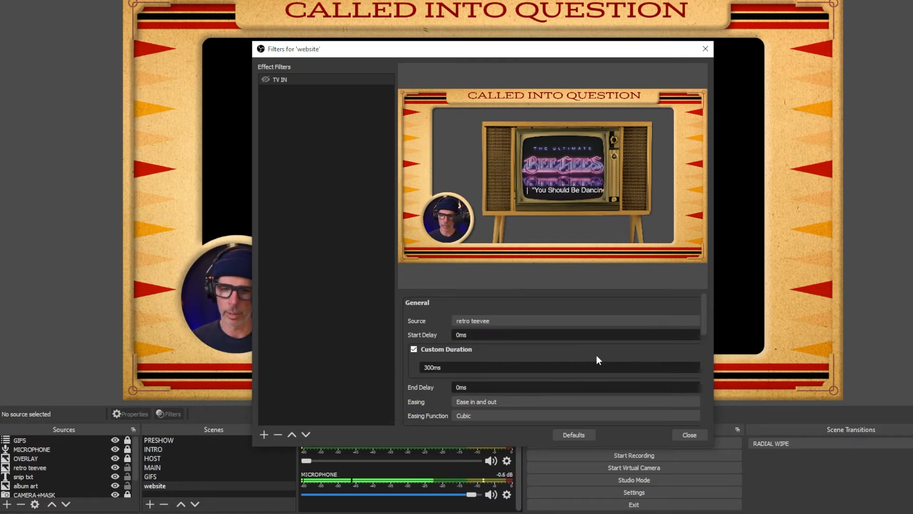
scroll(575, 309, "down", 3)
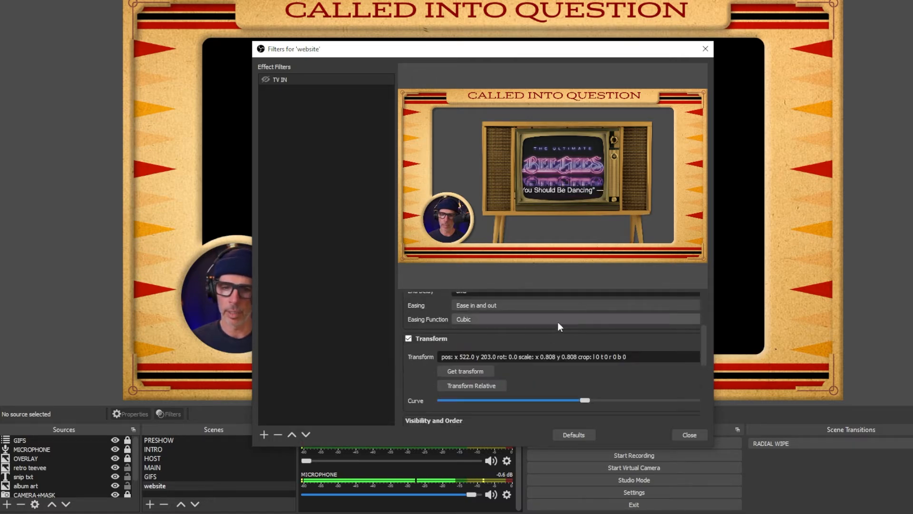
left_click(483, 372)
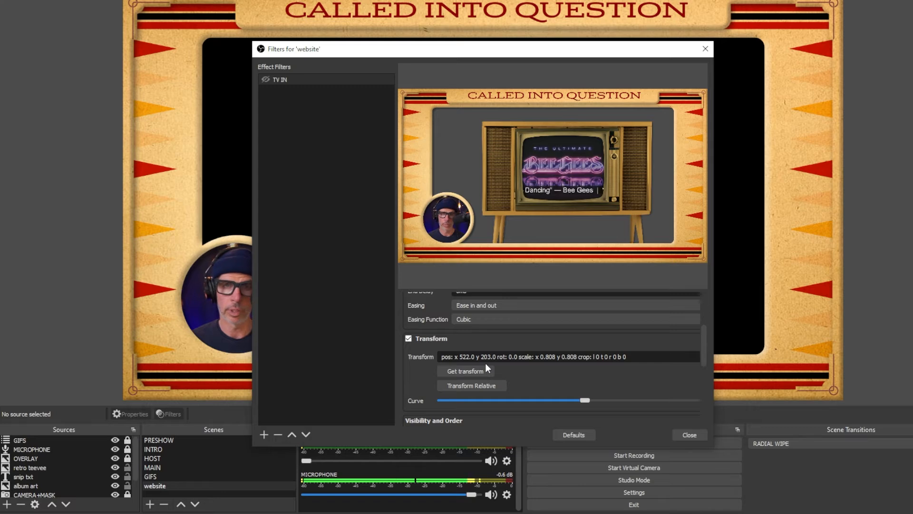
- Add a second Move Source filter named "TV OUT" to the website scene
left_click(264, 433)
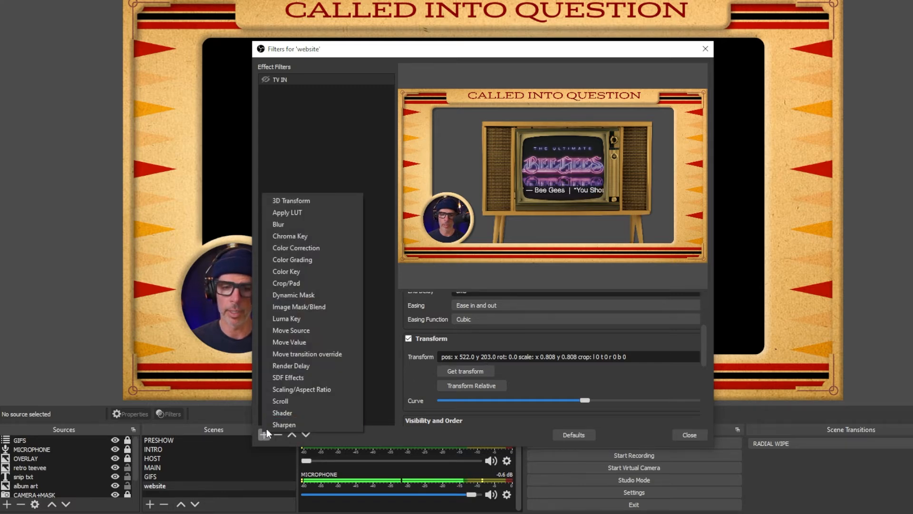
left_click(296, 329)
type("T")
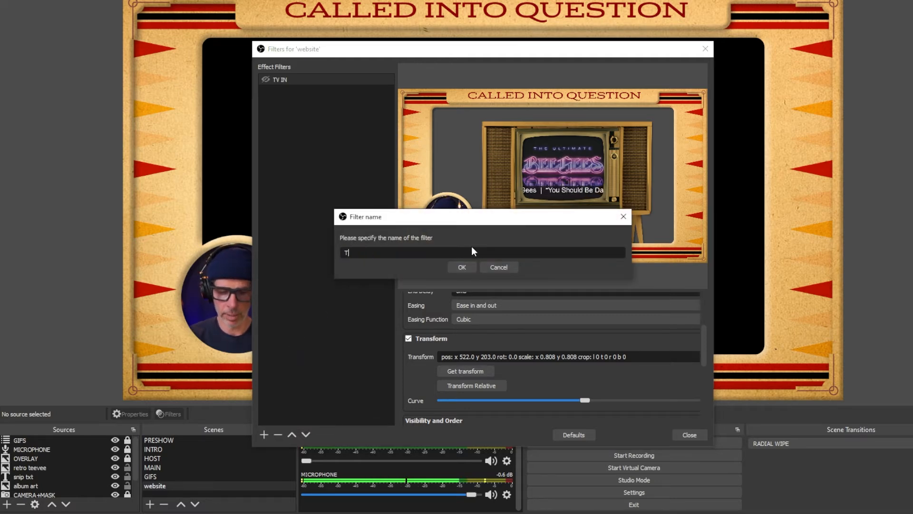
type("V OUT")
key("Return")
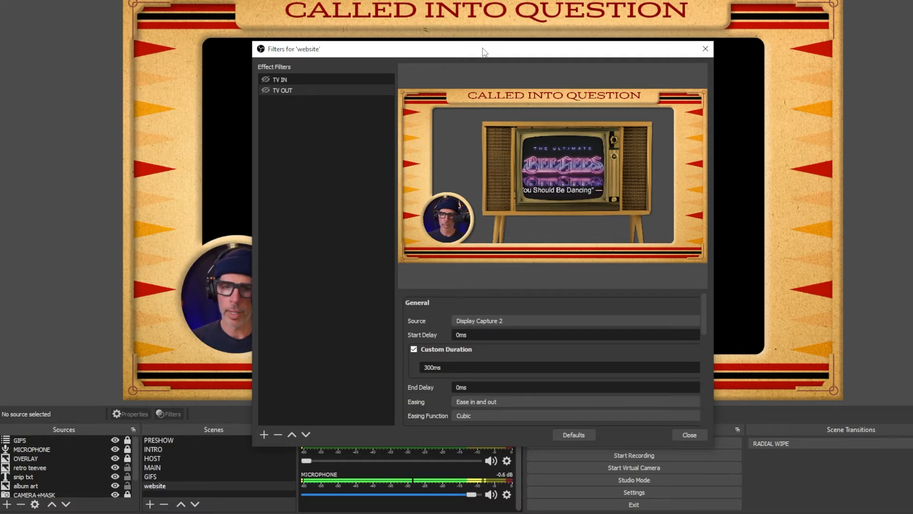
- Set retro teevee as the source of the TV OUT filter
left_click_drag(483, 50, 530, 26)
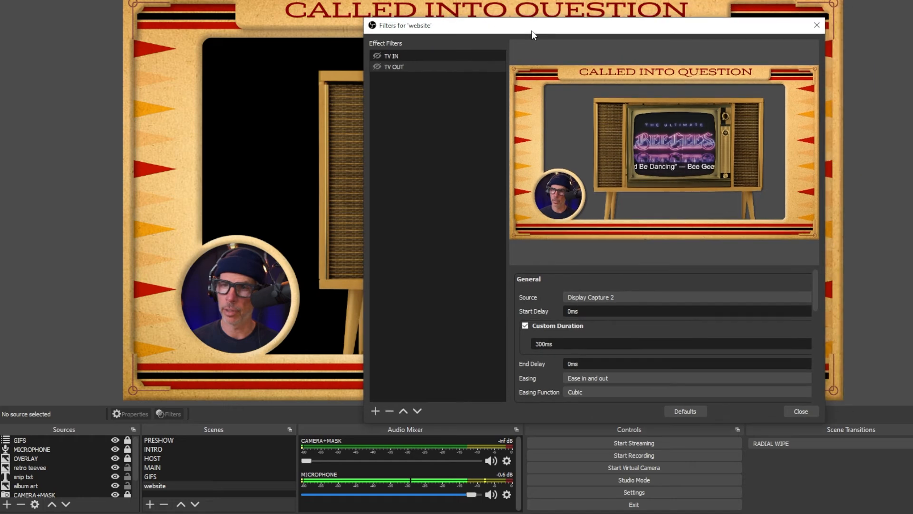
left_click(601, 298)
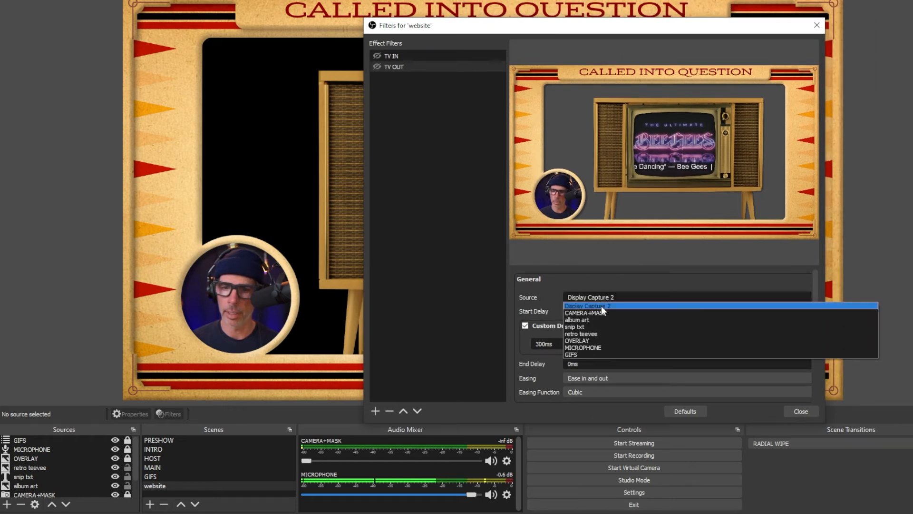
left_click(607, 335)
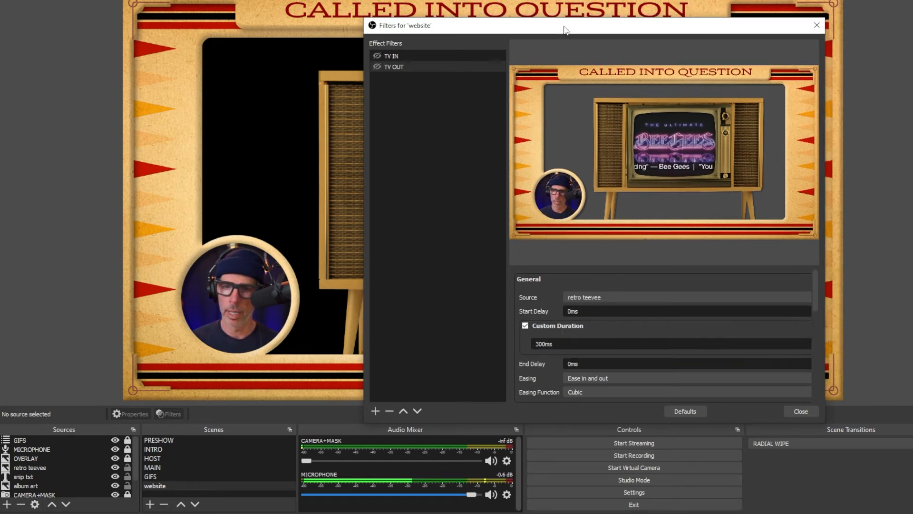
- Move the retro teevee down out of the frame's opening and capture its transform in the TV OUT filter
left_click_drag(564, 28, 784, 169)
left_click(673, 117)
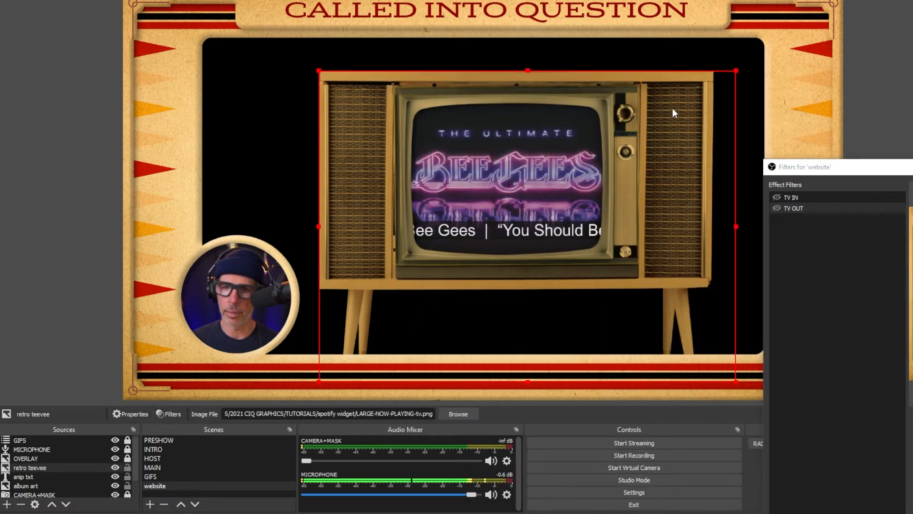
left_click_drag(672, 112, 666, 393)
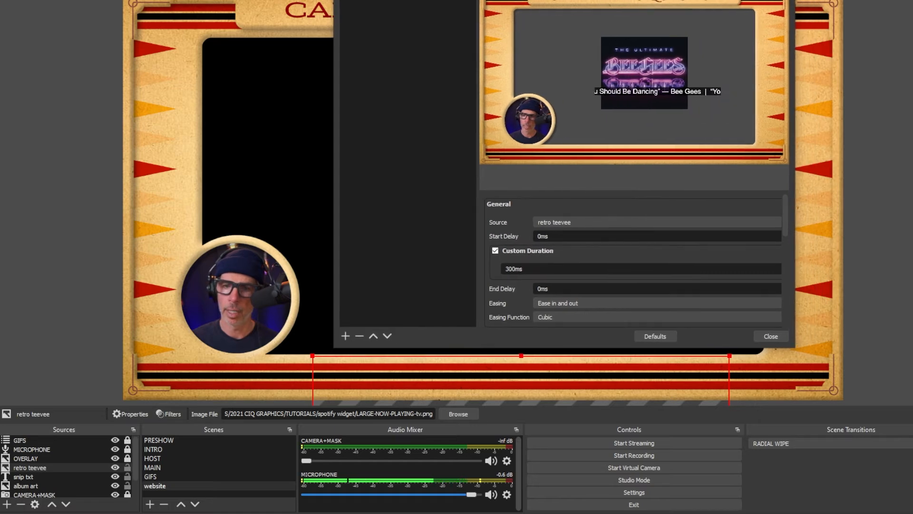
scroll(580, 241, "down", 2)
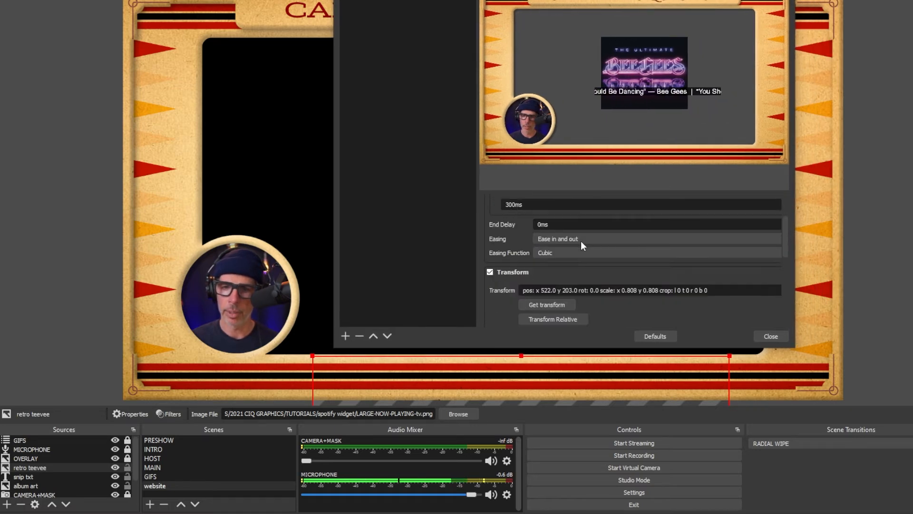
left_click(555, 273)
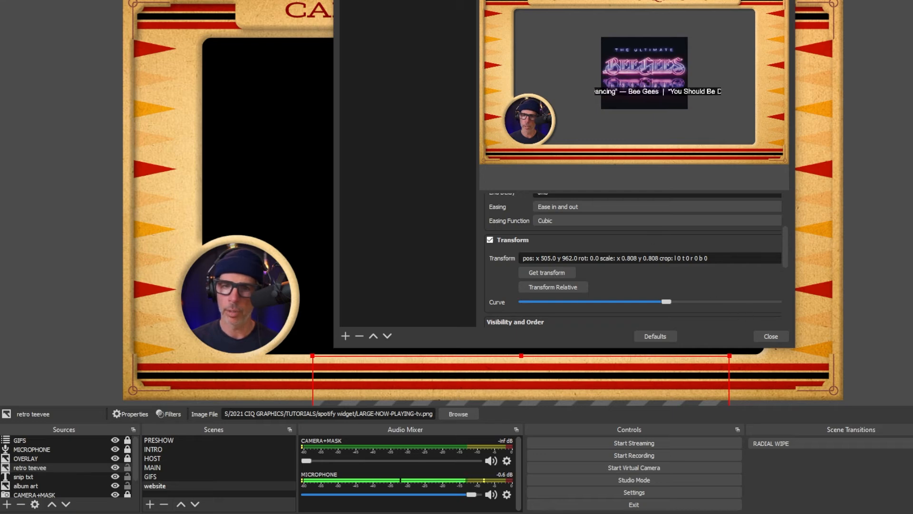
- Test the television animation by triggering the TV IN and TV OUT filters alternately several times
left_click_drag(595, 0, 669, 1)
left_click_drag(546, 0, 822, 141)
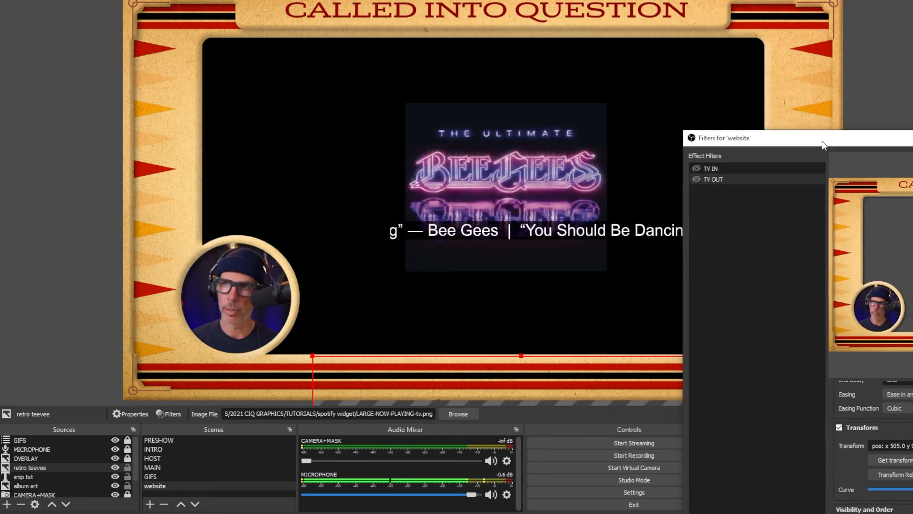
left_click(697, 168)
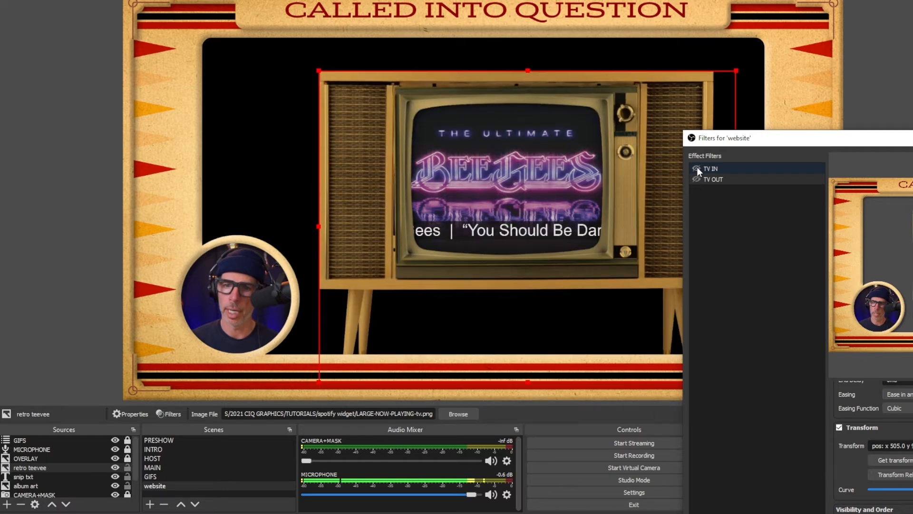
left_click(695, 178)
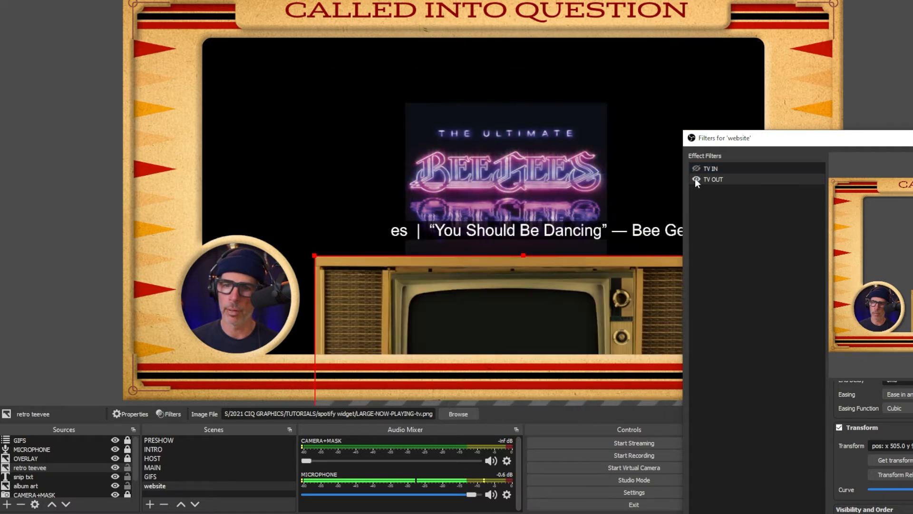
left_click(696, 169)
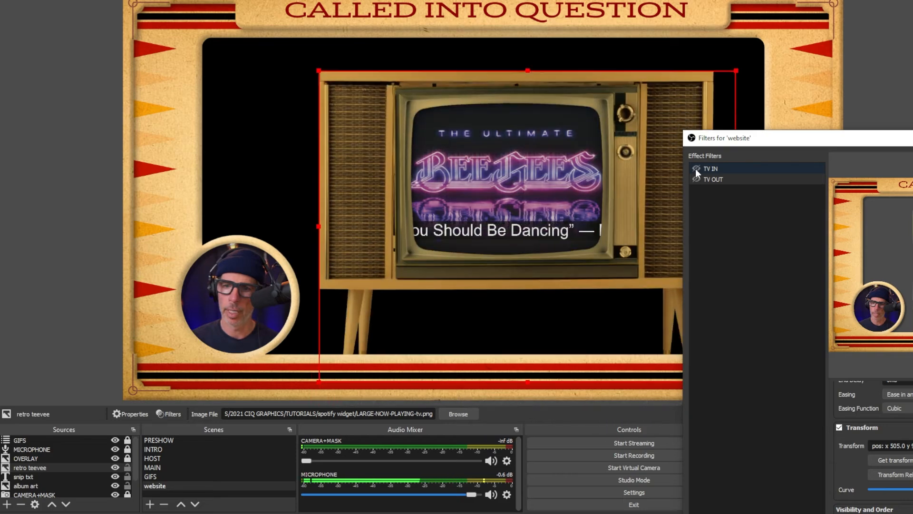
left_click(696, 179)
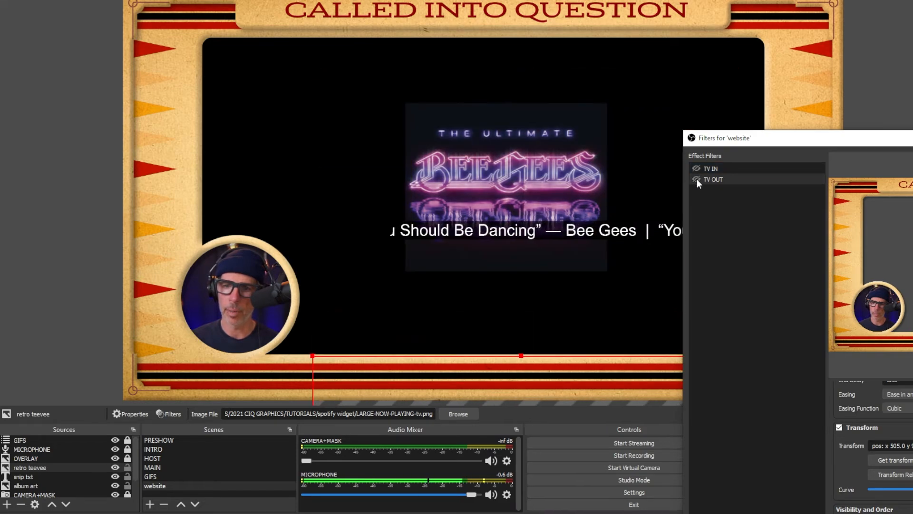
left_click(693, 167)
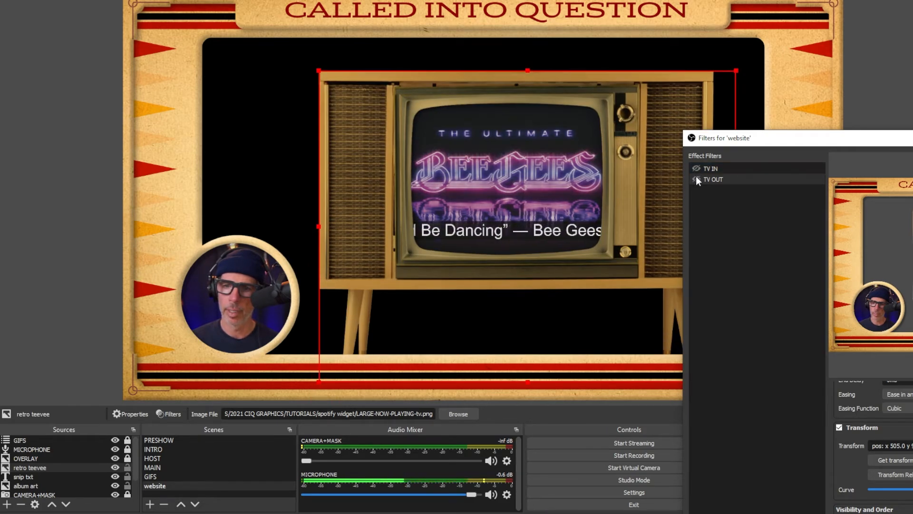
left_click(695, 176)
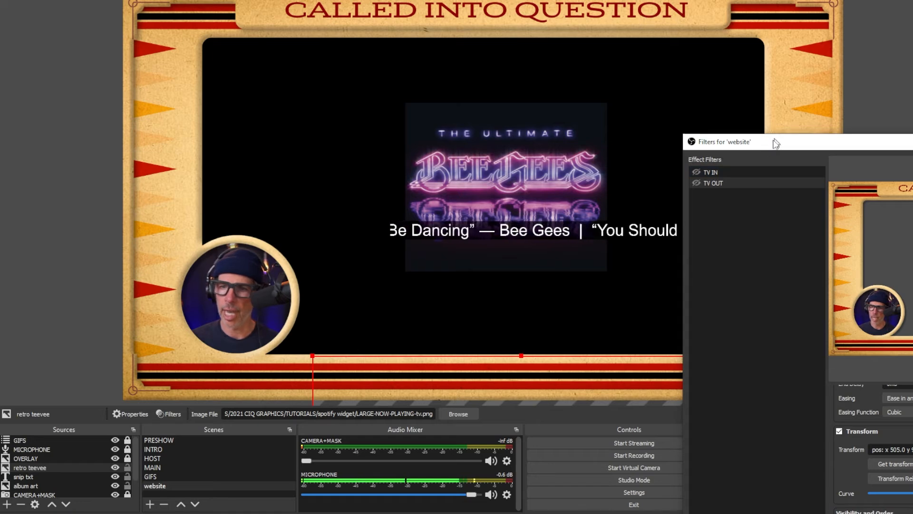
left_click_drag(777, 138, 272, 2)
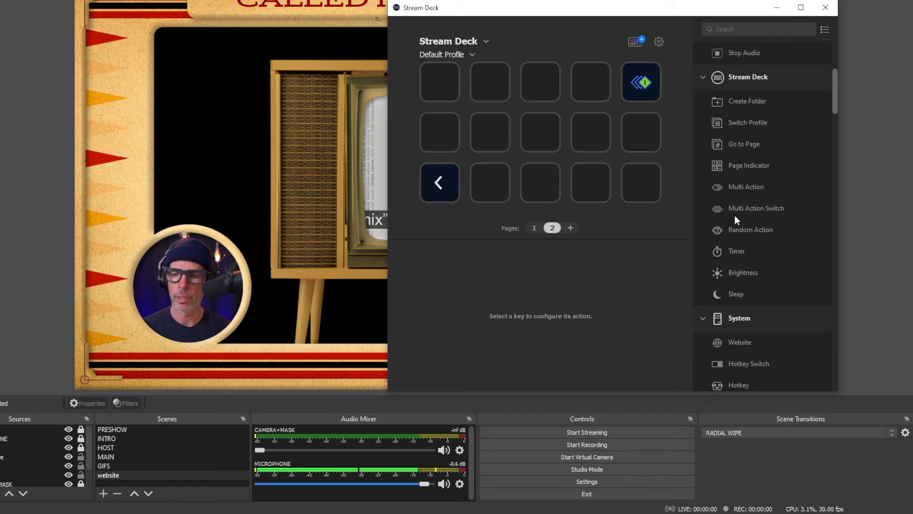
- In Stream Deck, assign a Multi Action Switch to an empty key on page 2 and add a Filter Toggle to both action lists
left_click_drag(737, 209, 641, 182)
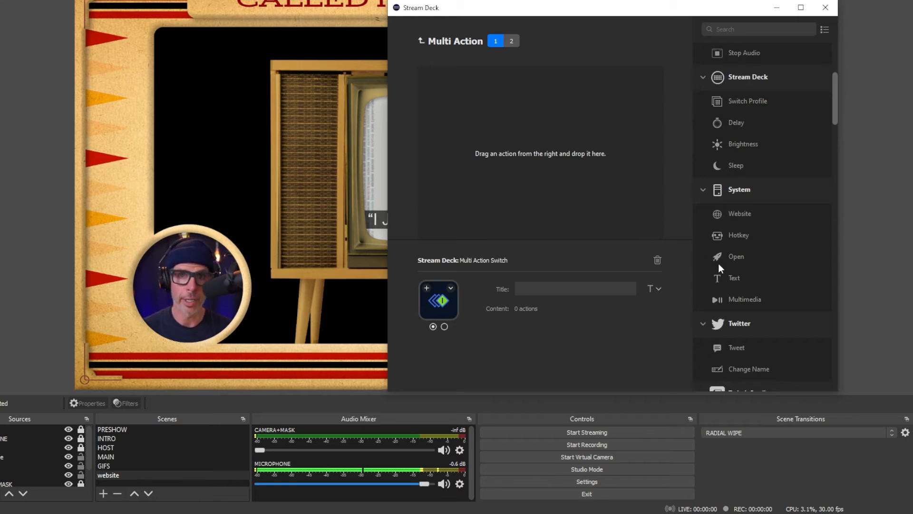
scroll(769, 298, "down", 20)
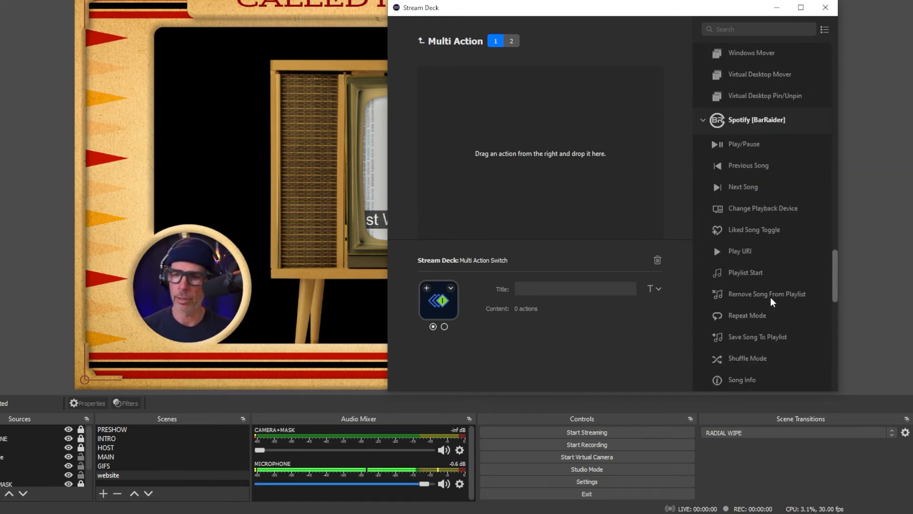
scroll(771, 298, "down", 3)
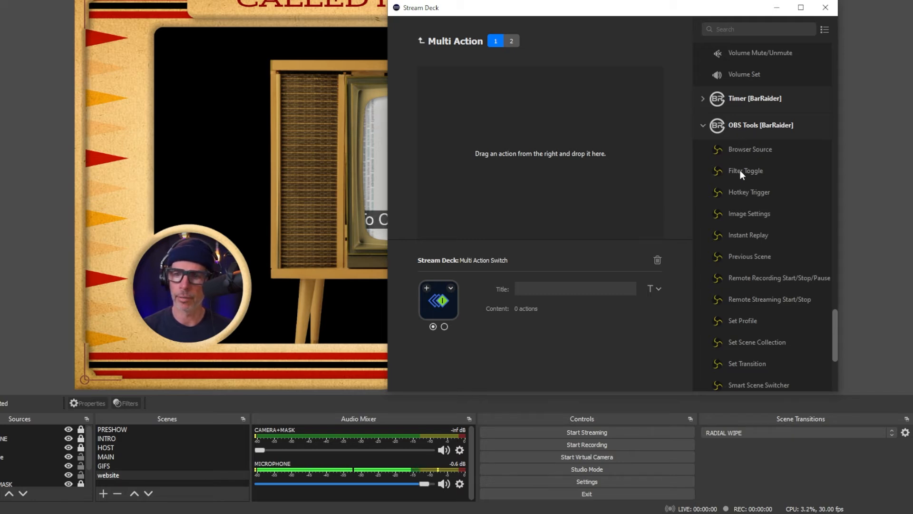
left_click_drag(740, 170, 473, 94)
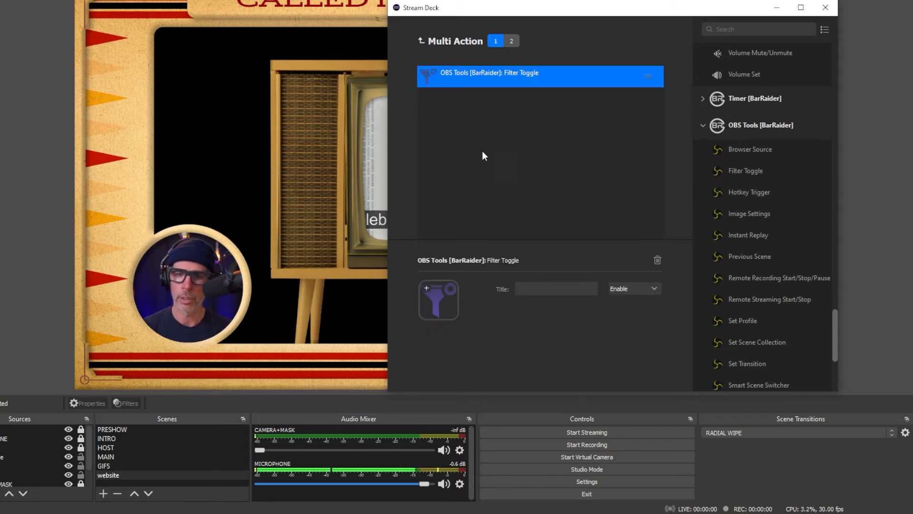
left_click(513, 40)
left_click_drag(754, 170, 555, 113)
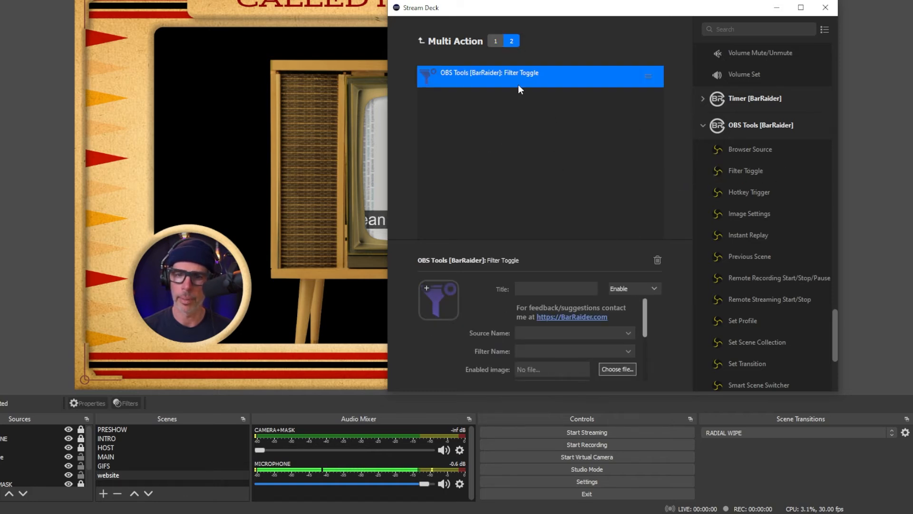
- Add two OBS Studio Source actions below the Filter Toggle in the switch's first action list
scroll(770, 164, "up", 15)
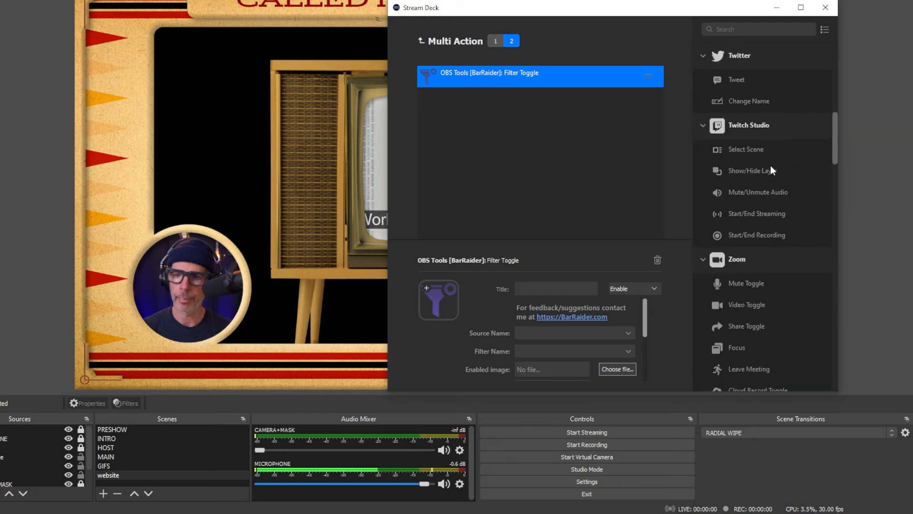
left_click(493, 40)
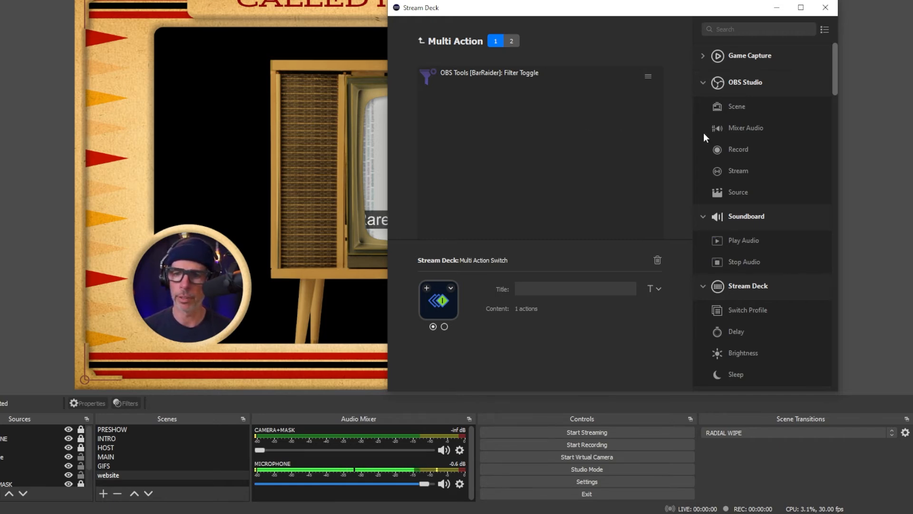
left_click_drag(738, 191, 515, 178)
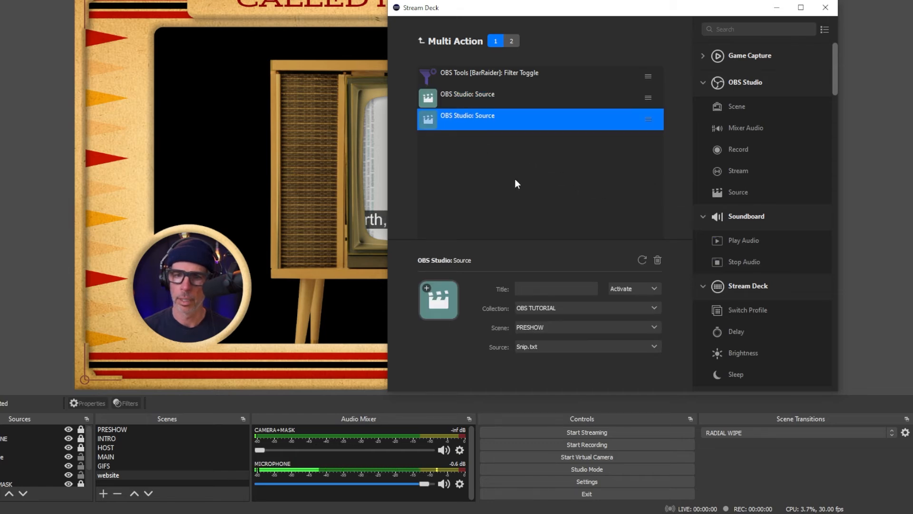
- Add two OBS Studio Source actions above the Filter Toggle in the switch's second action list
left_click(512, 45)
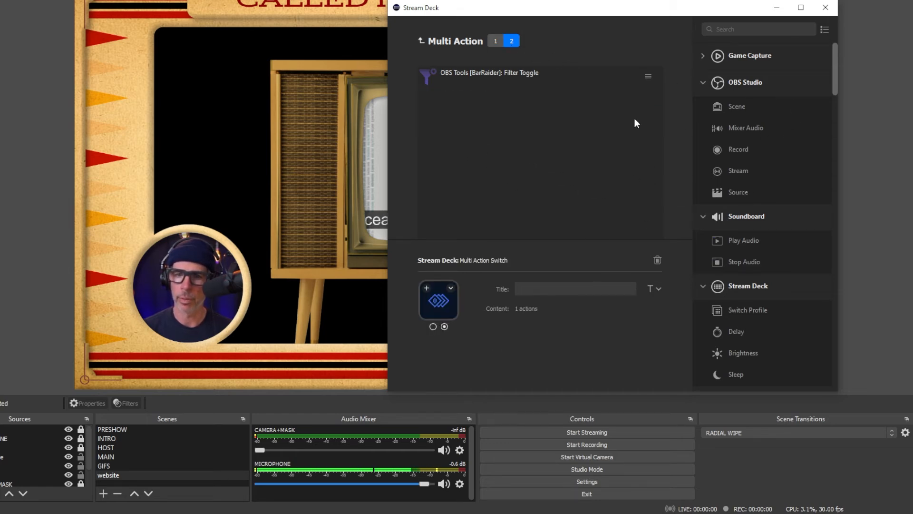
left_click_drag(726, 186, 547, 76)
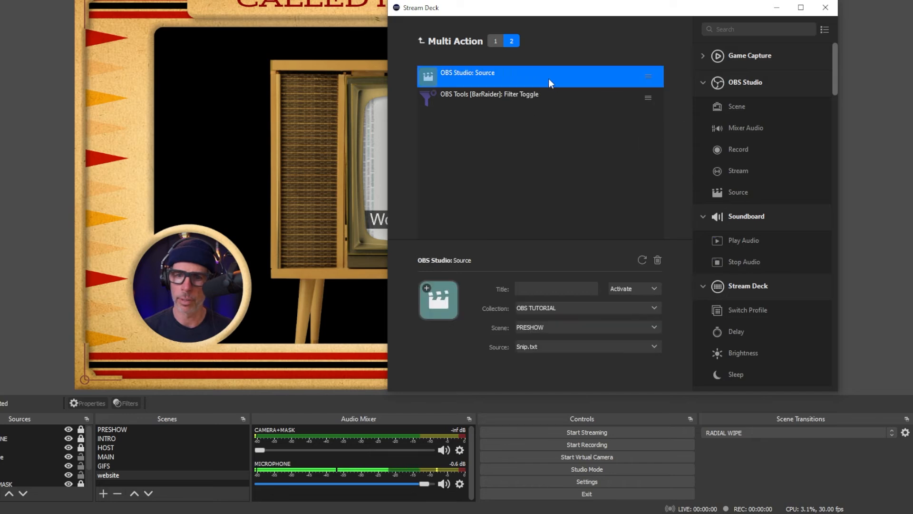
left_click_drag(738, 191, 593, 93)
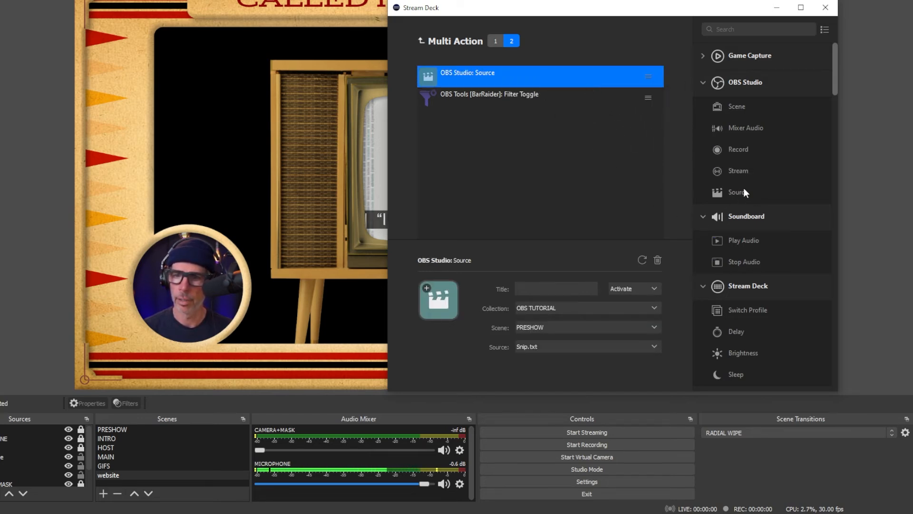
left_click_drag(744, 189, 613, 95)
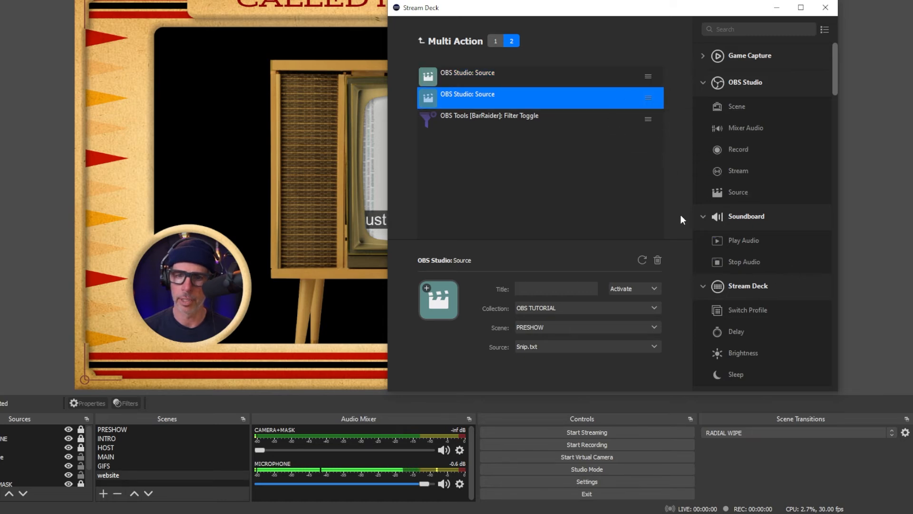
- Configure the first action list's Filter Toggle with source website and filter TV IN
left_click(495, 40)
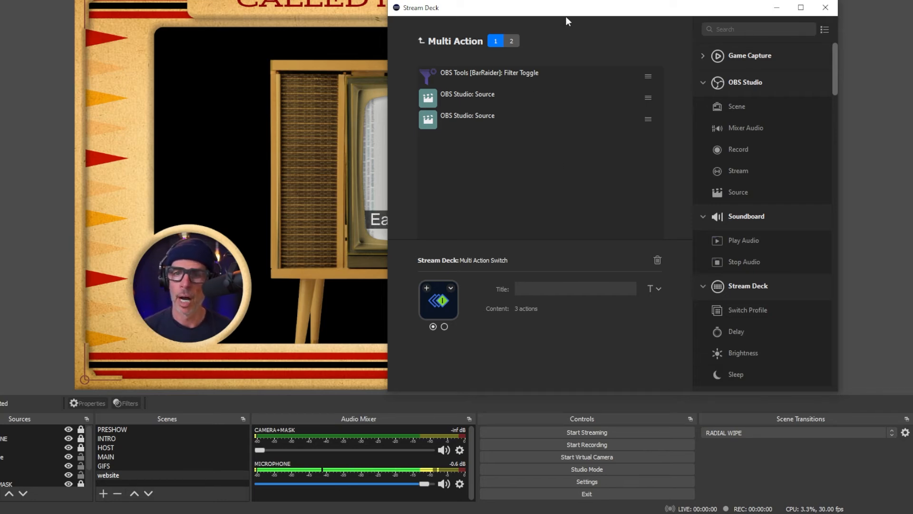
left_click(514, 70)
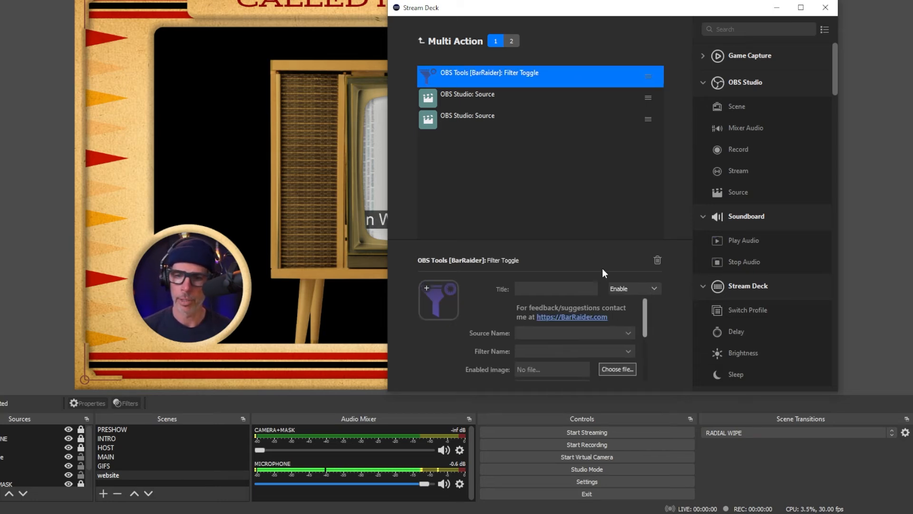
left_click(627, 333)
scroll(598, 301, "down", 5)
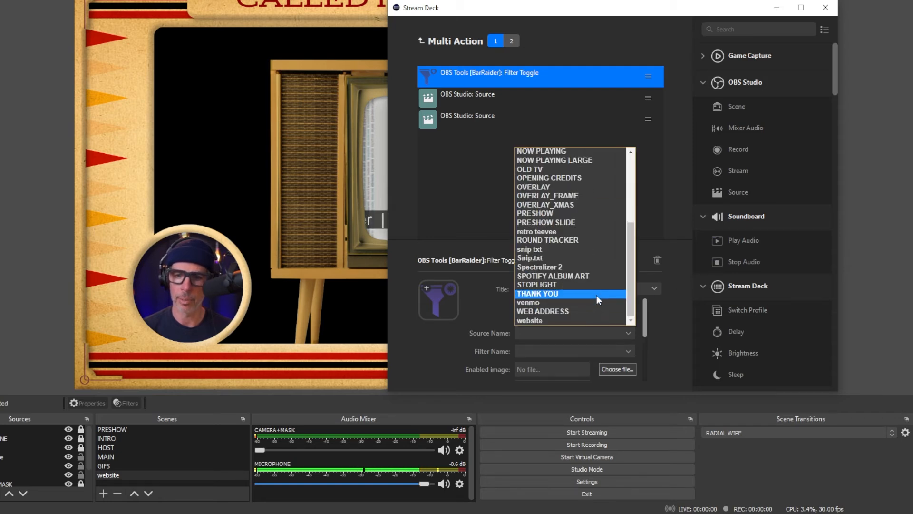
left_click(598, 321)
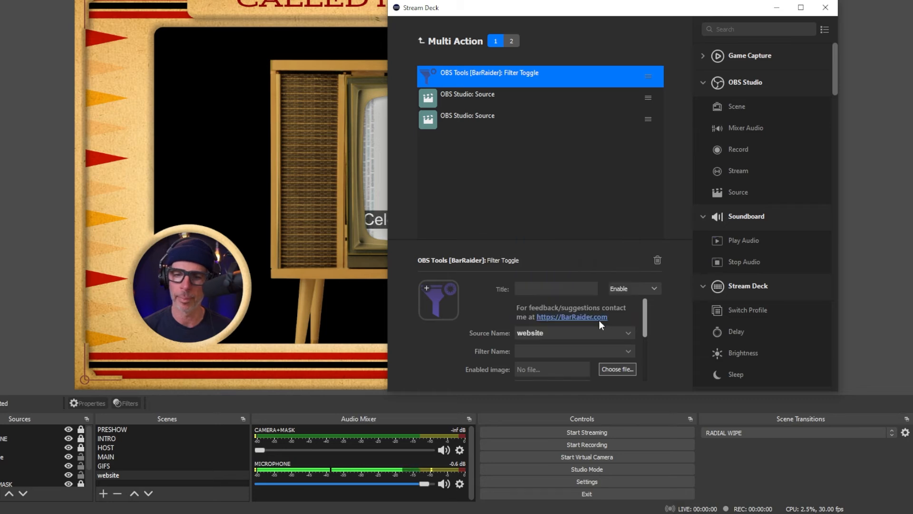
left_click(624, 351)
left_click(616, 363)
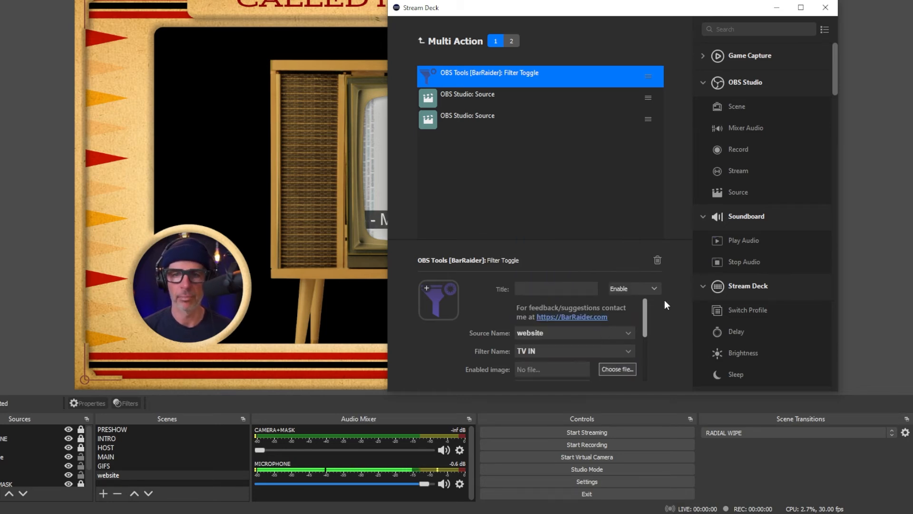
- Configure the second action list's Filter Toggle with source website and filter TV OUT
left_click(511, 41)
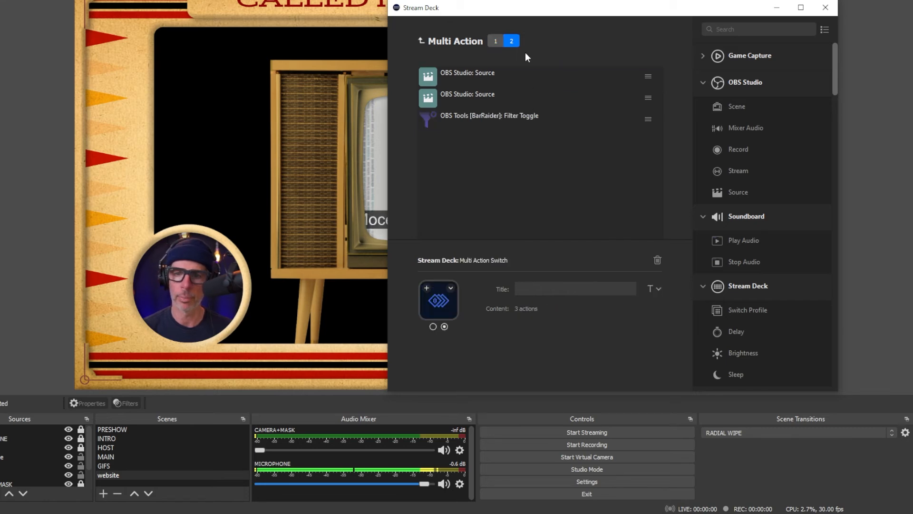
left_click(512, 114)
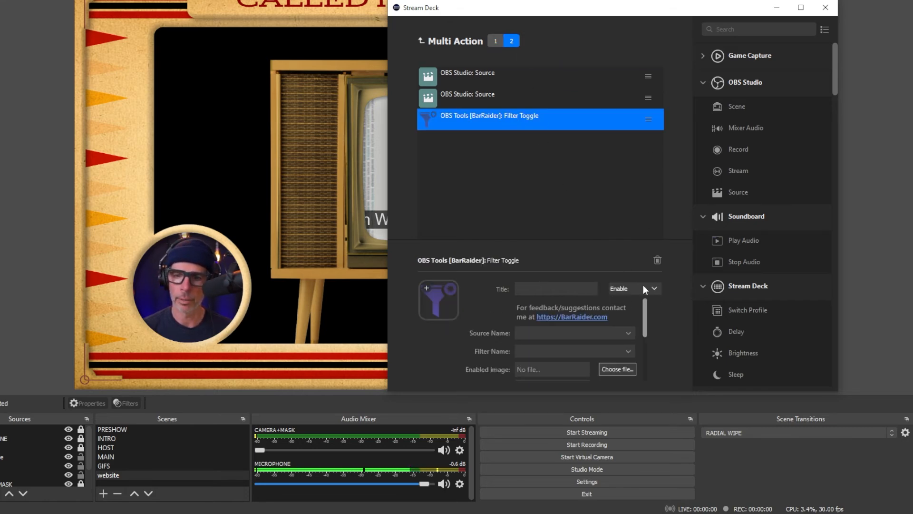
left_click(628, 332)
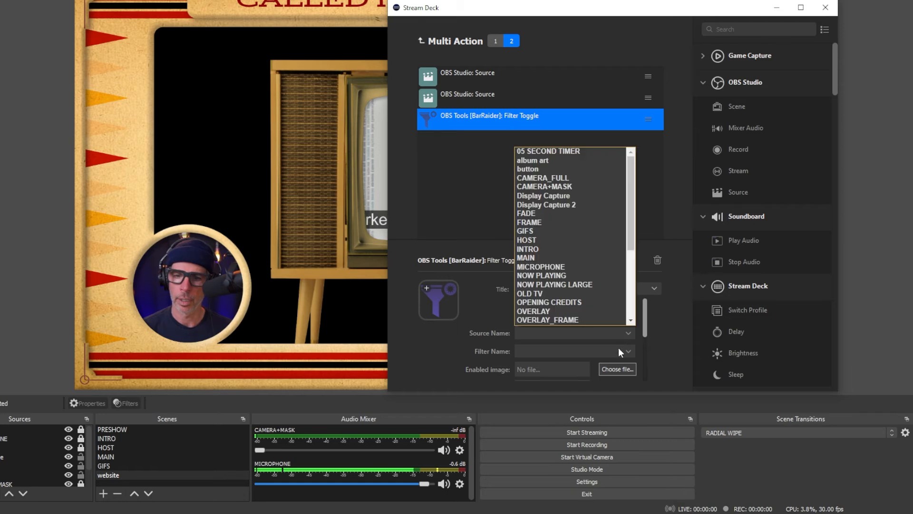
scroll(593, 296, "down", 5)
left_click(592, 318)
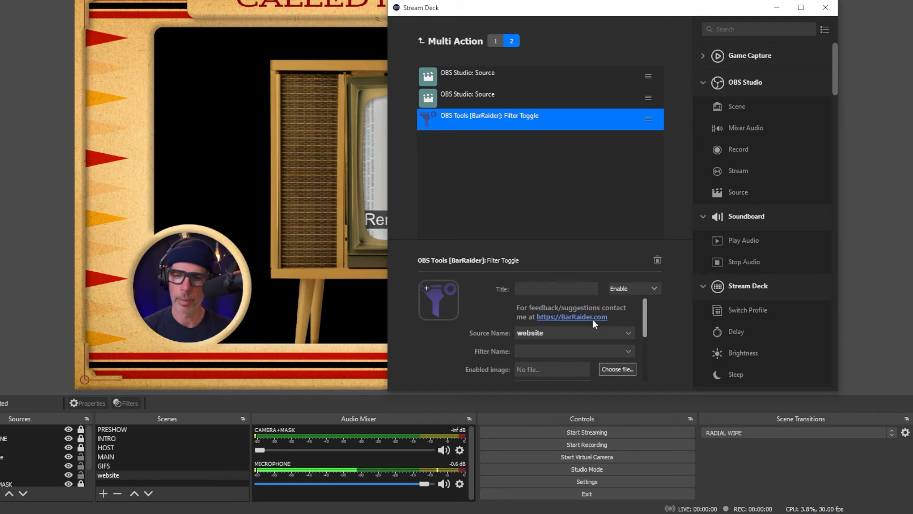
left_click(589, 353)
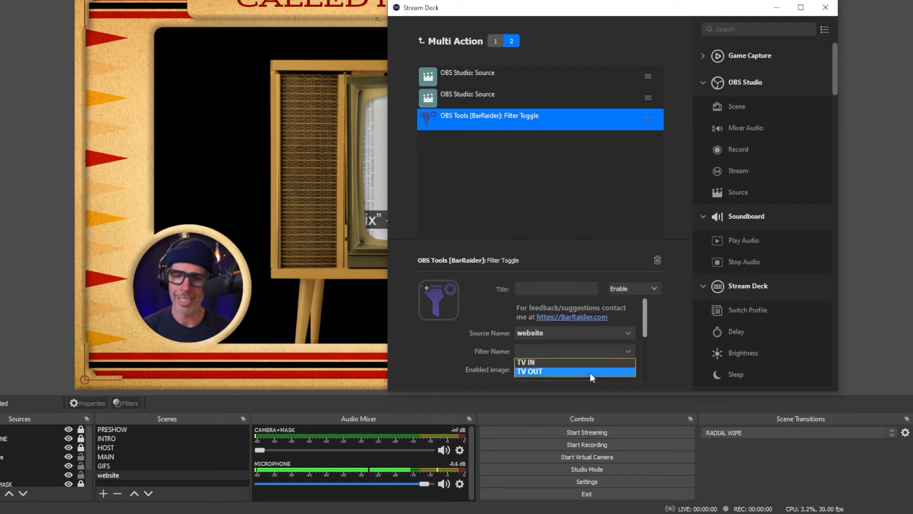
left_click(590, 372)
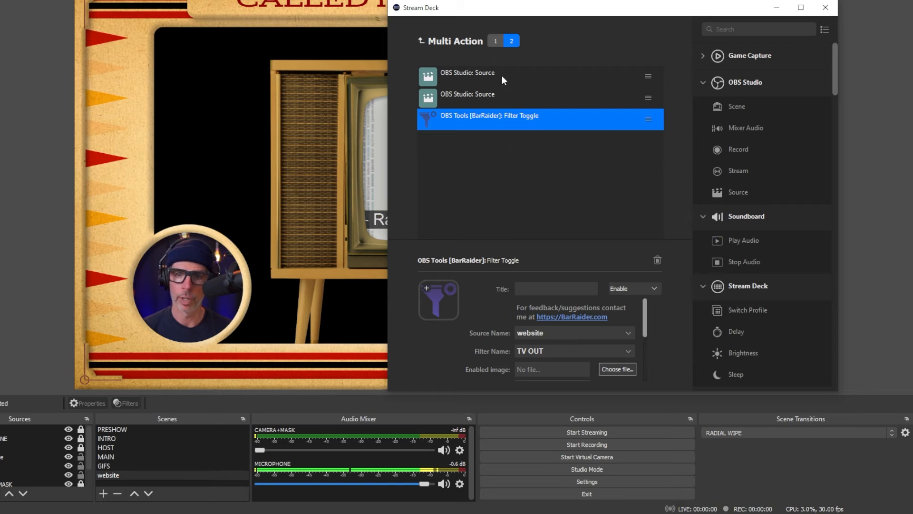
- Set the upper Source action in the first action list to scene website and source album art
left_click(497, 40)
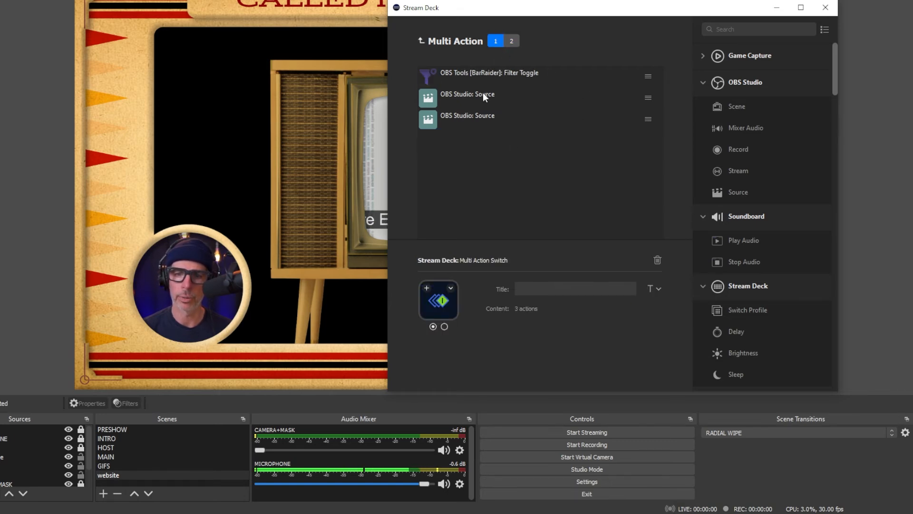
left_click(483, 95)
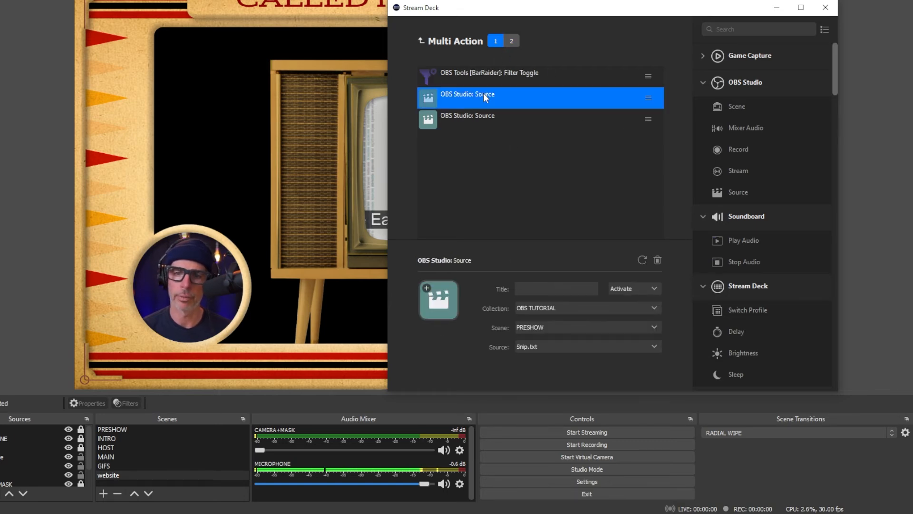
left_click(598, 327)
left_click(593, 395)
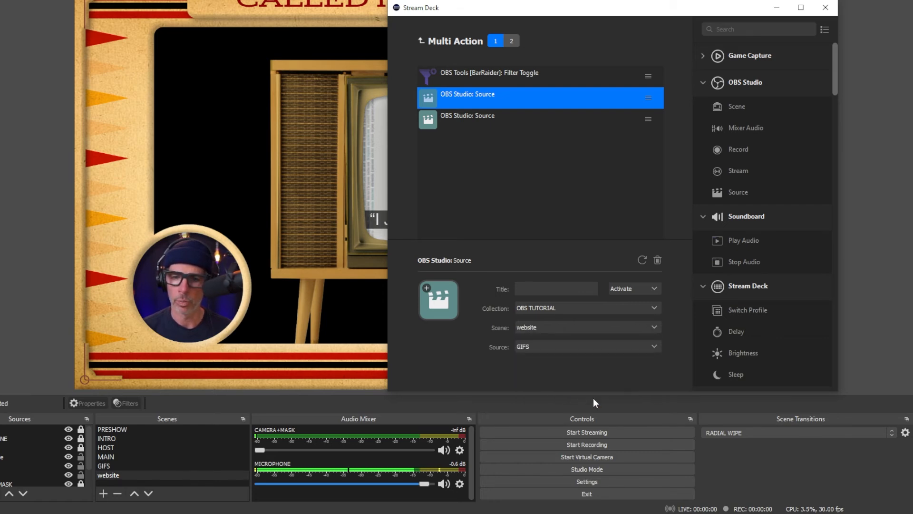
left_click(579, 352)
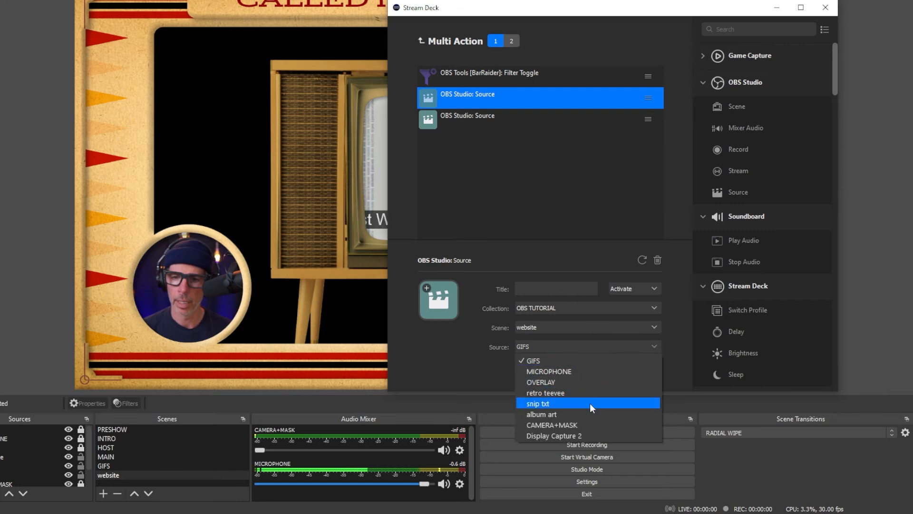
left_click(599, 414)
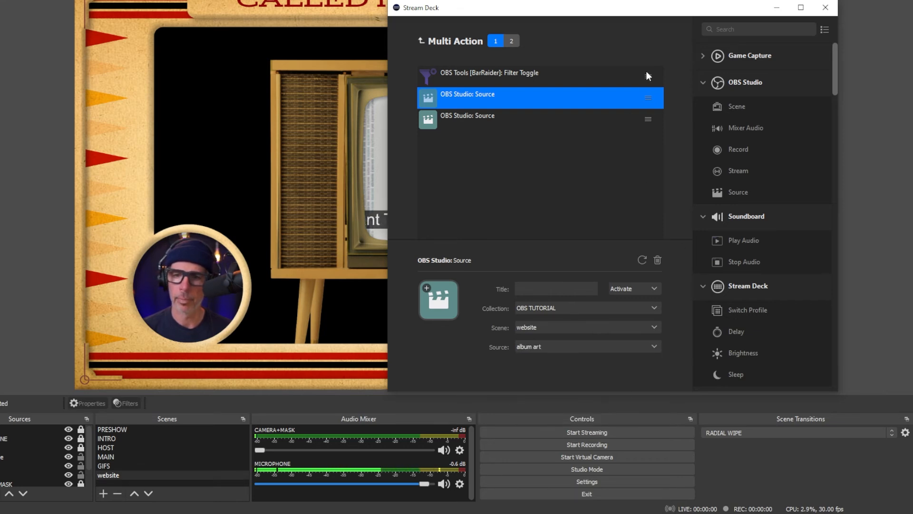
- Set the lower Source action in the first action list to scene website and source snip txt
left_click(492, 119)
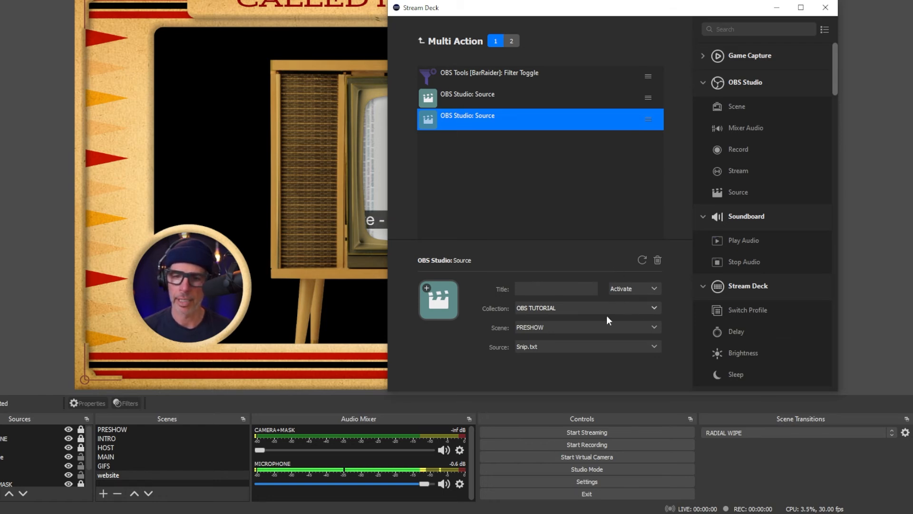
left_click(592, 329)
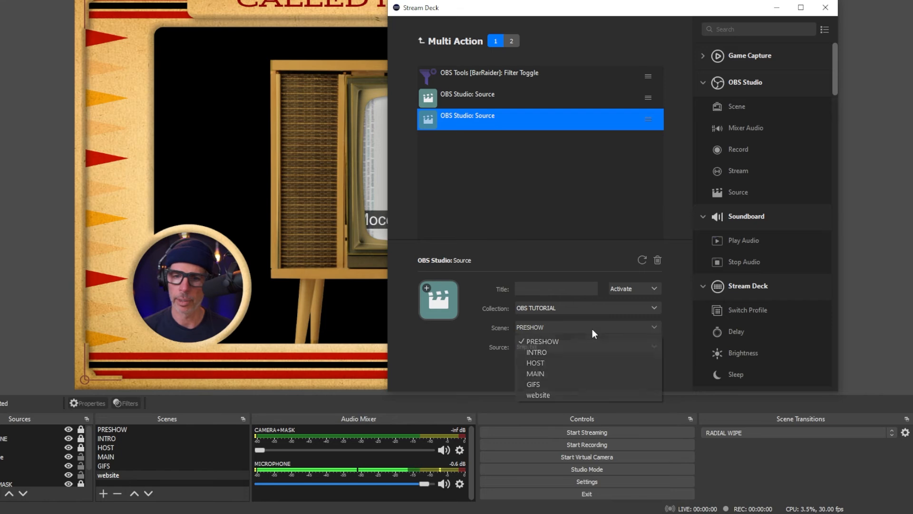
left_click(583, 397)
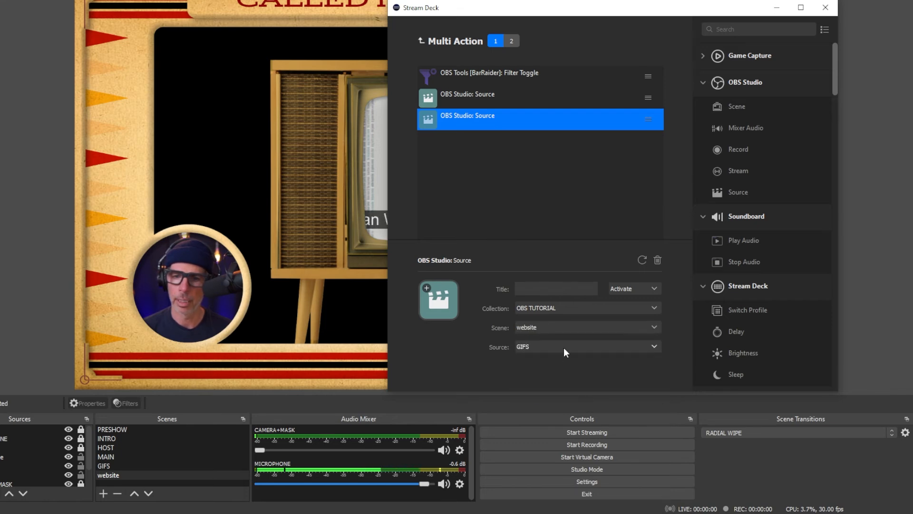
left_click(564, 347)
left_click(564, 403)
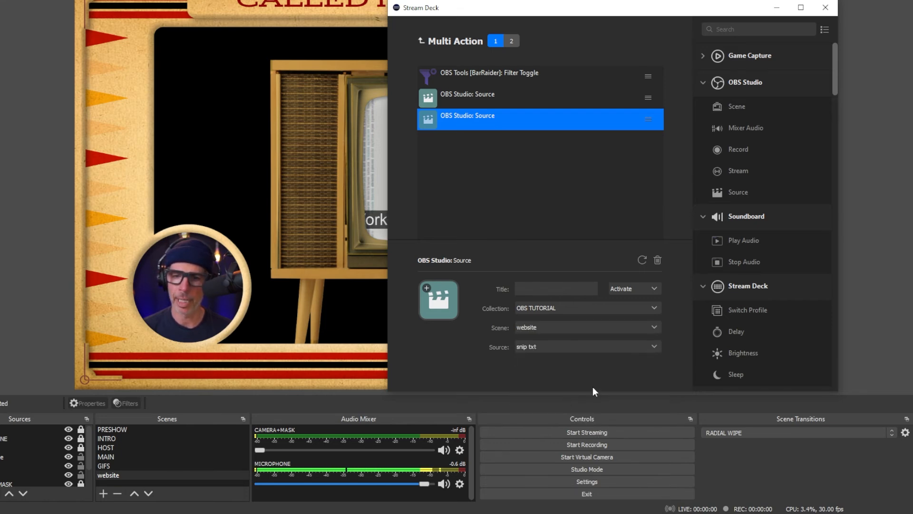
- Set the second action list's upper Source action to Deactivate, with scene website and source snip txt
left_click(512, 41)
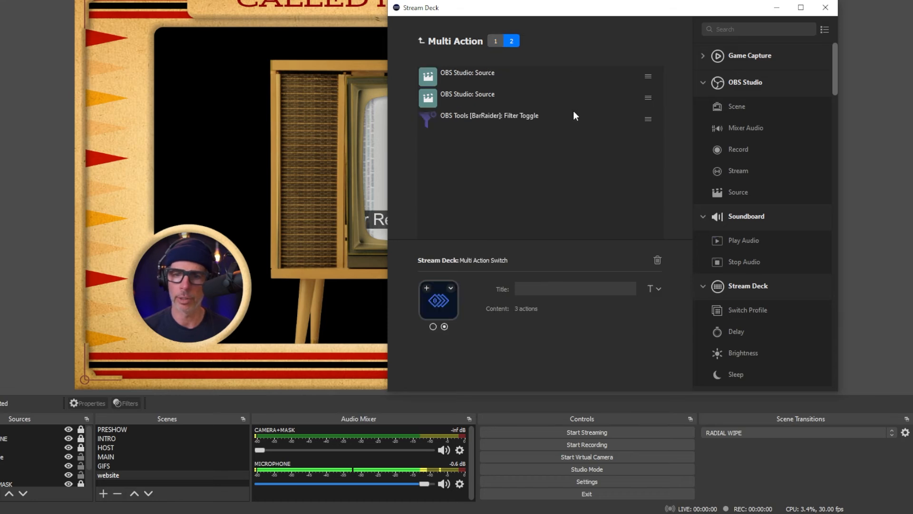
left_click(493, 73)
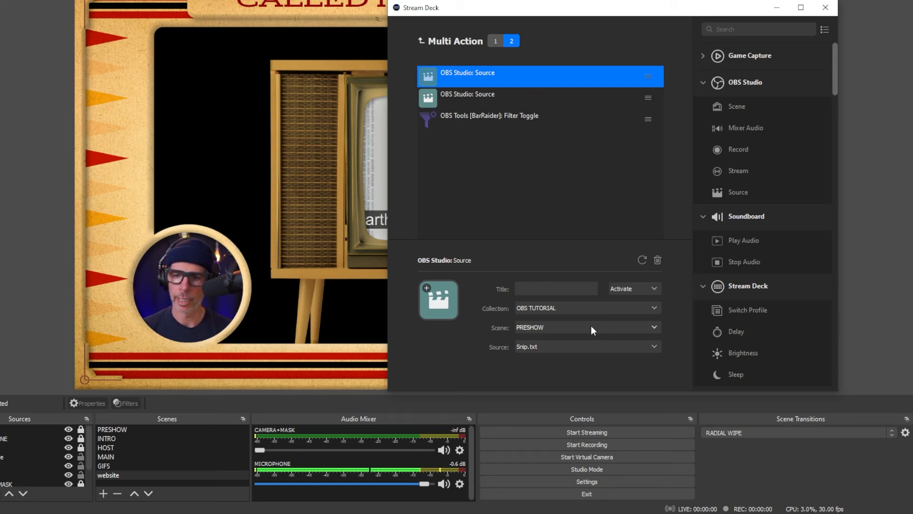
left_click(652, 287)
left_click(650, 312)
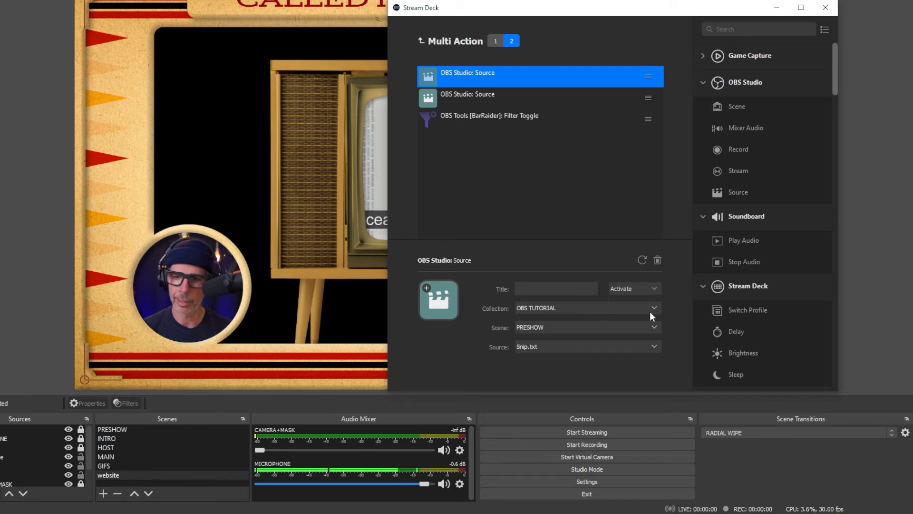
left_click(607, 326)
key("Escape")
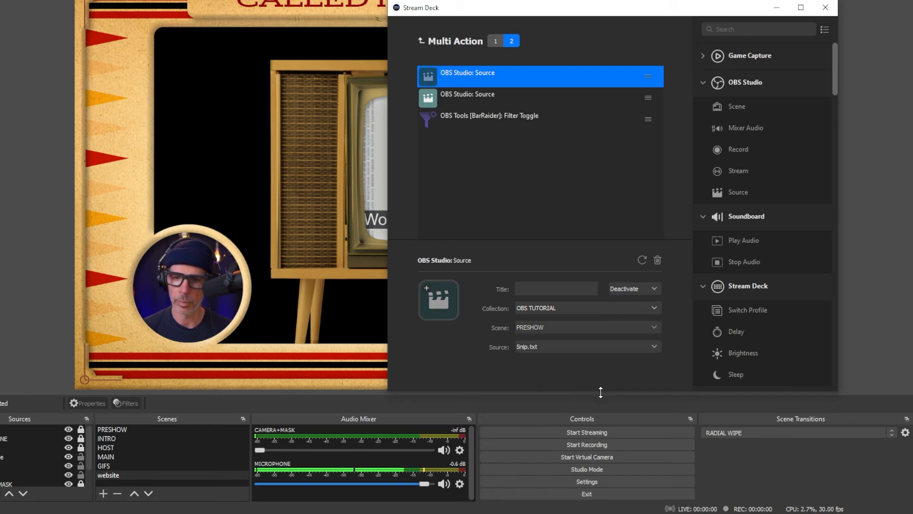
left_click(594, 346)
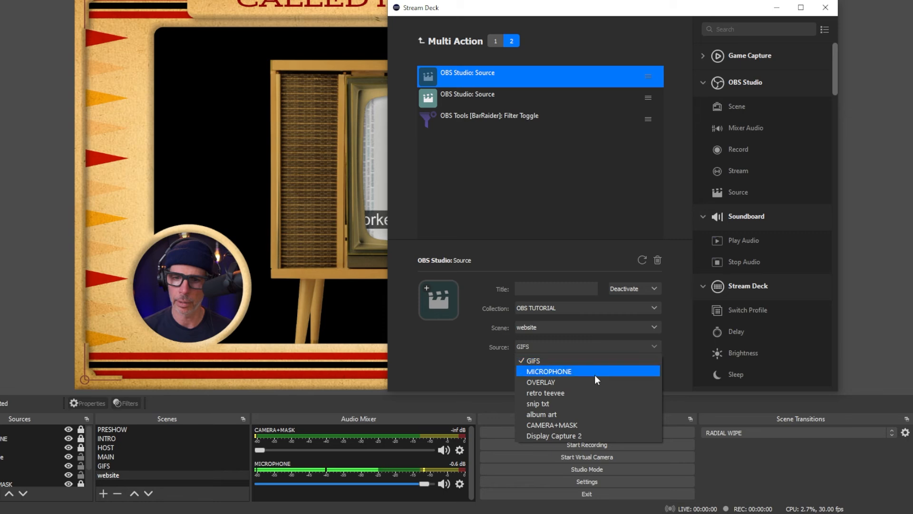
left_click(590, 405)
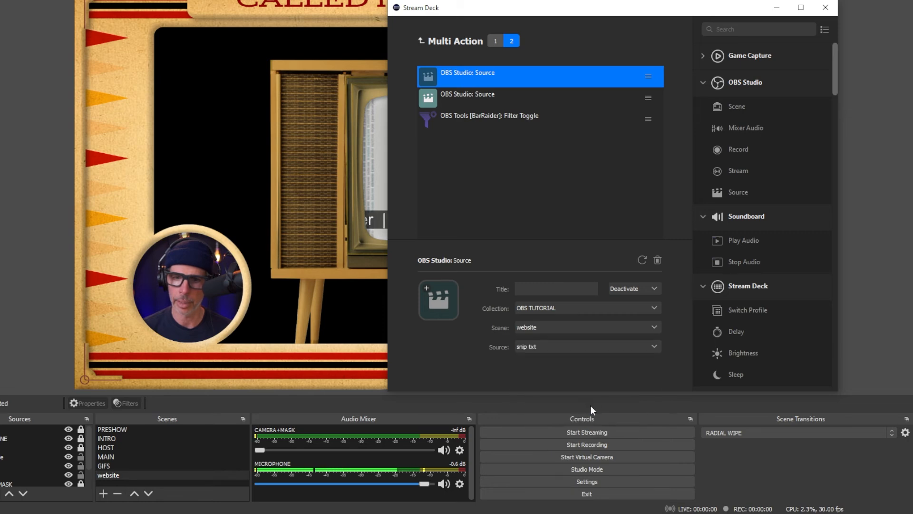
- Set the second action list's lower Source action to Deactivate, with scene website and source album art
left_click(546, 102)
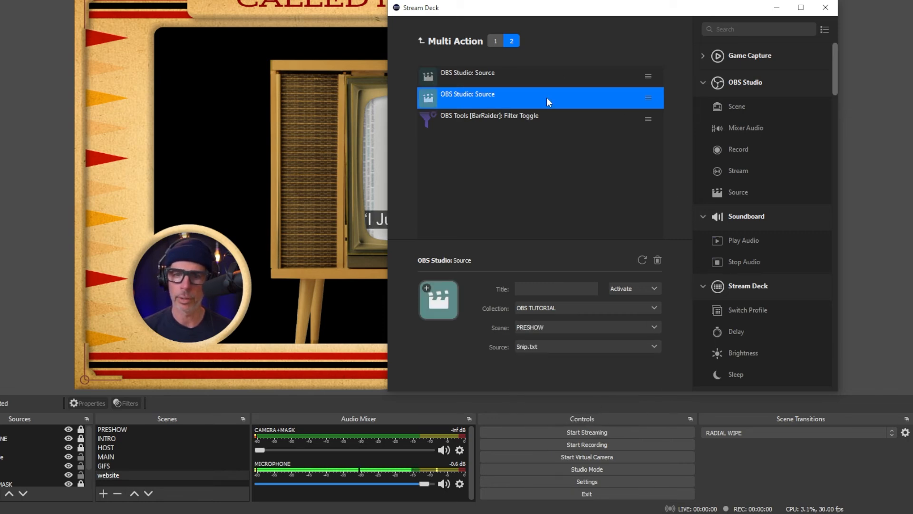
left_click(657, 288)
left_click(650, 313)
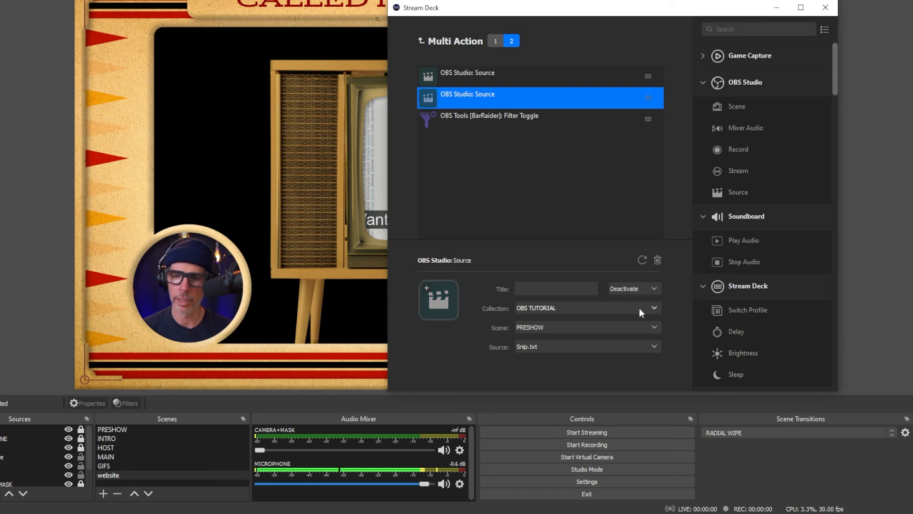
left_click(632, 328)
left_click(612, 395)
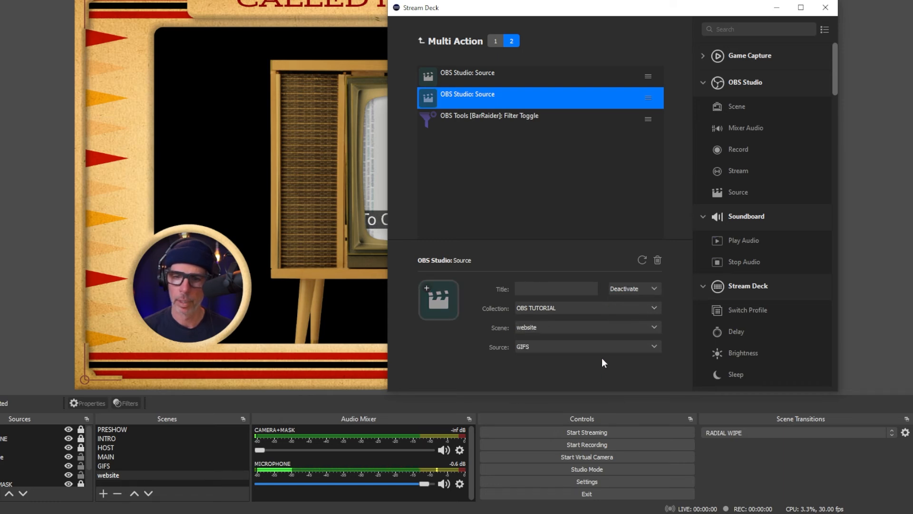
left_click(602, 347)
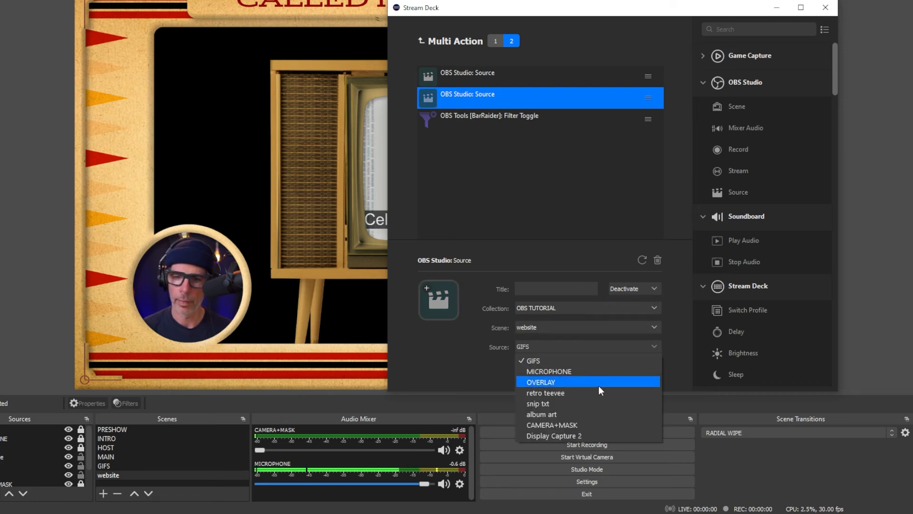
left_click(595, 412)
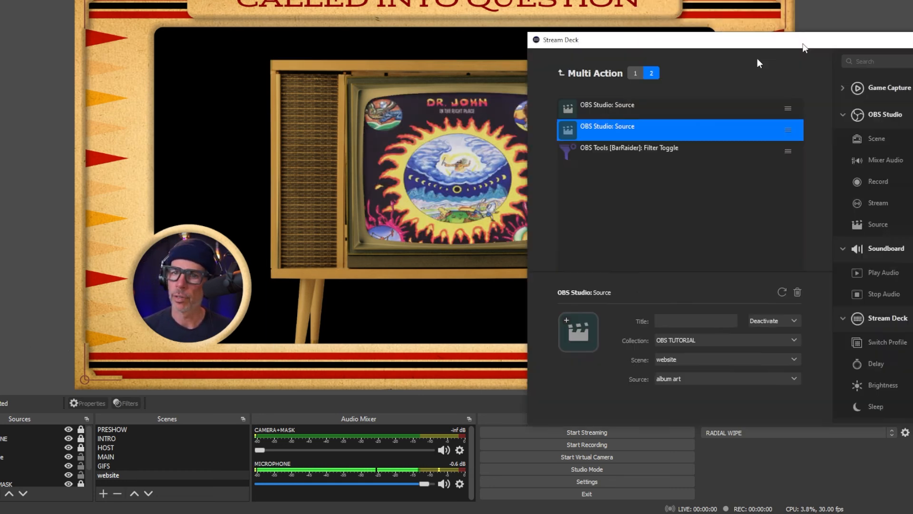
- Insert a Delay action between the Filter Toggle and the Source actions in the first action list
left_click_drag(757, 58, 707, 26)
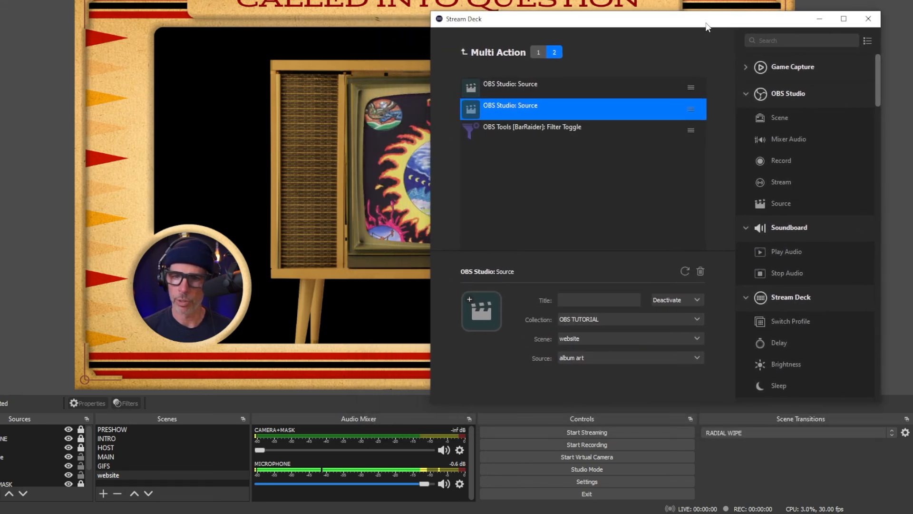
left_click(538, 52)
left_click_drag(549, 24, 663, 22)
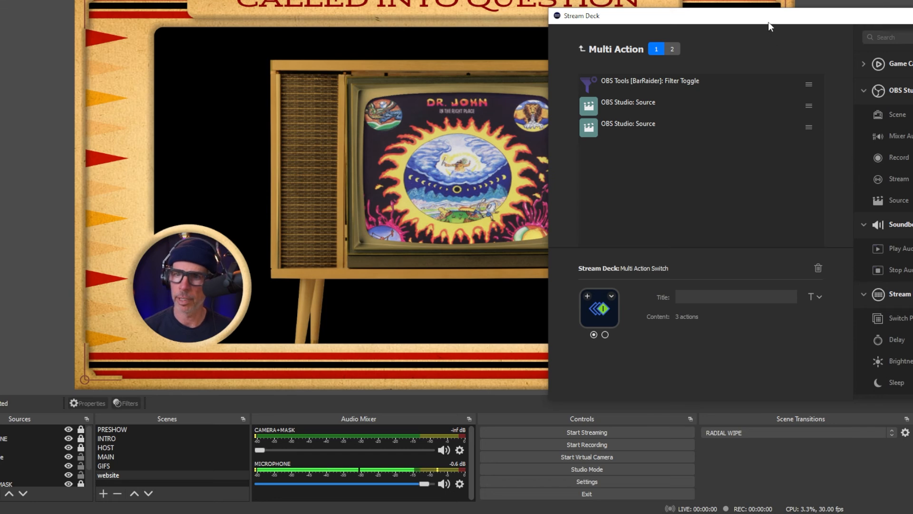
left_click_drag(770, 18, 620, 21)
scroll(810, 287, "down", 3)
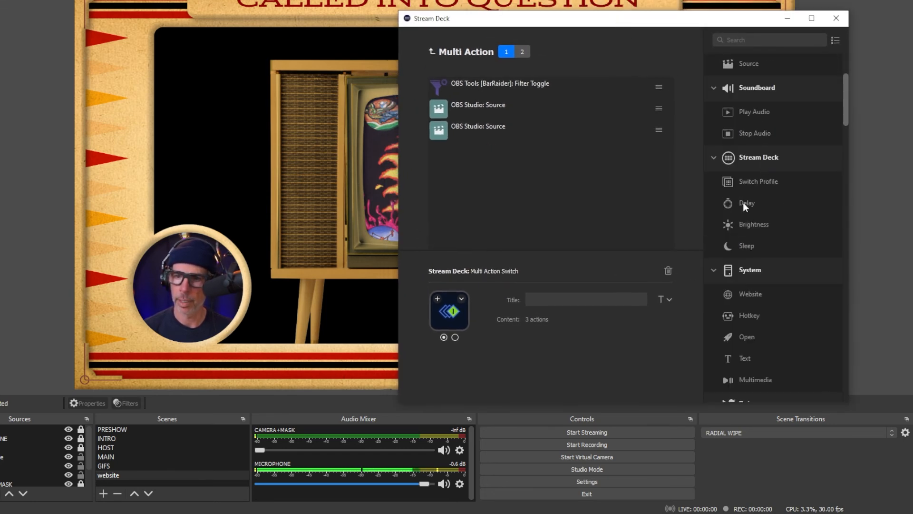
left_click_drag(743, 202, 555, 99)
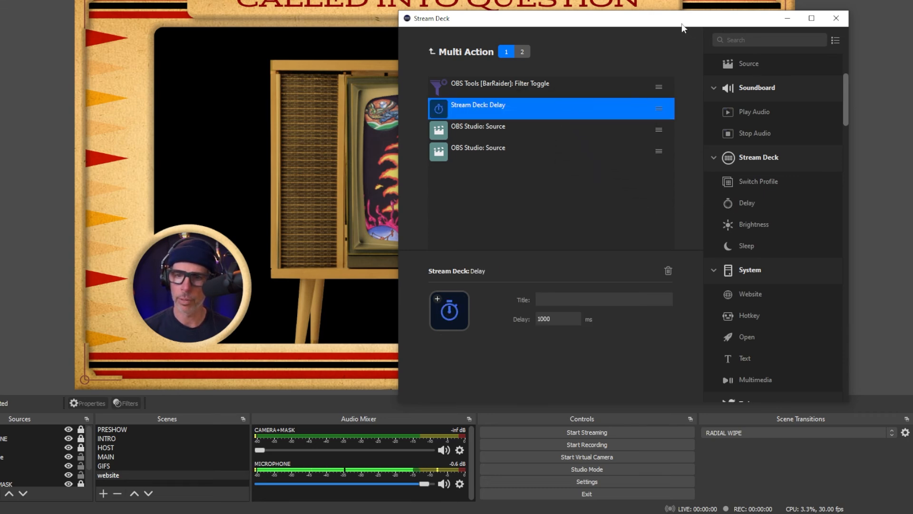
- Set the first action list's Delay to 350 ms
left_click_drag(681, 24, 770, 16)
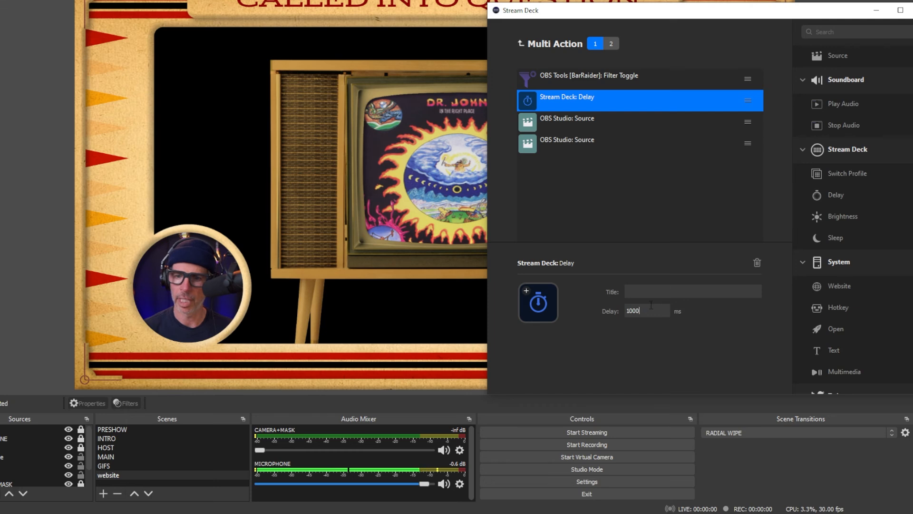
left_click_drag(651, 307, 622, 312)
type("350")
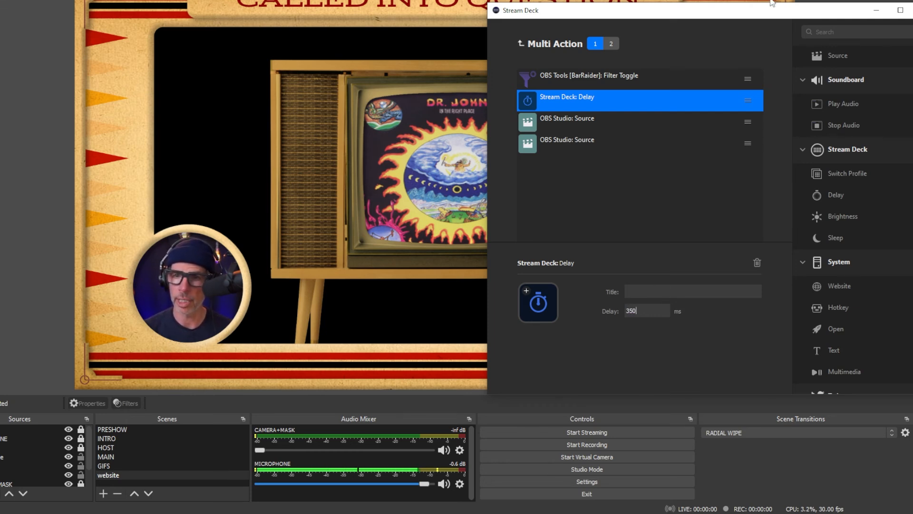
- Uncover the OBS preview to check the television animation, and reopen the first action list's Filter Toggle settings
left_click_drag(766, 16, 912, 43)
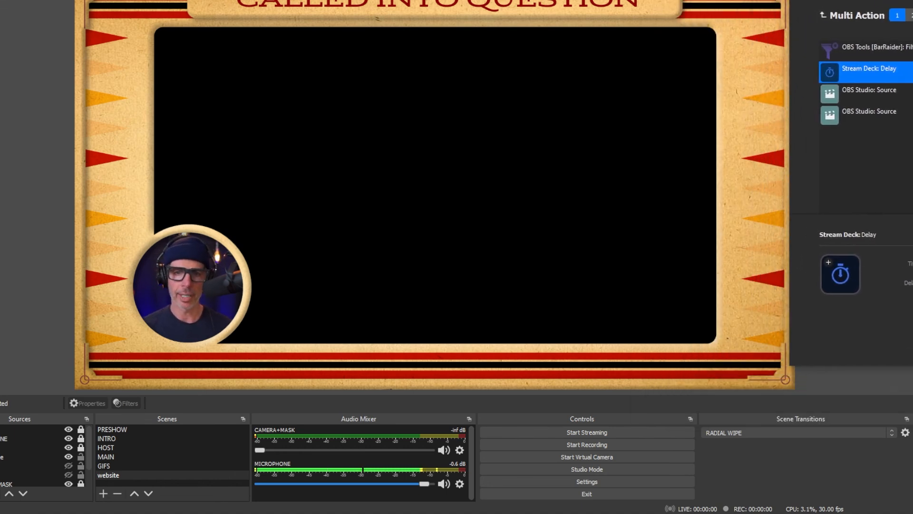
left_click_drag(912, 0, 590, 26)
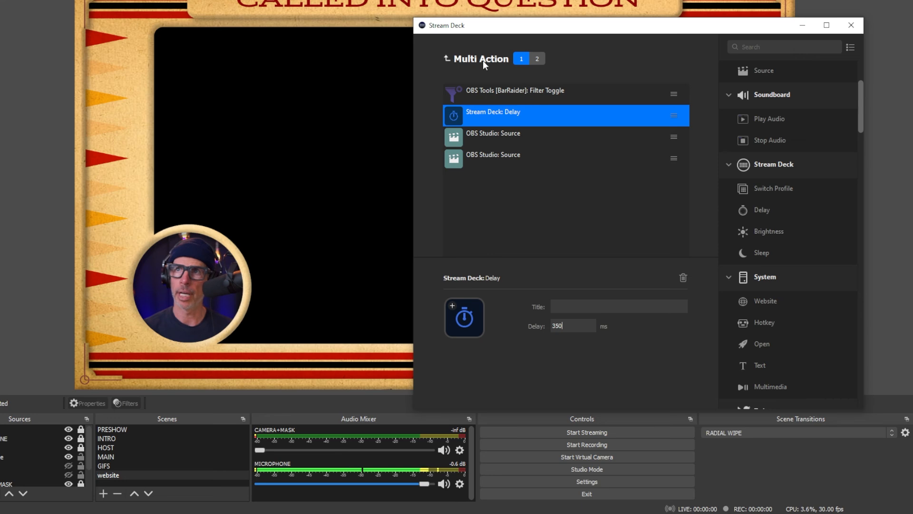
left_click(506, 87)
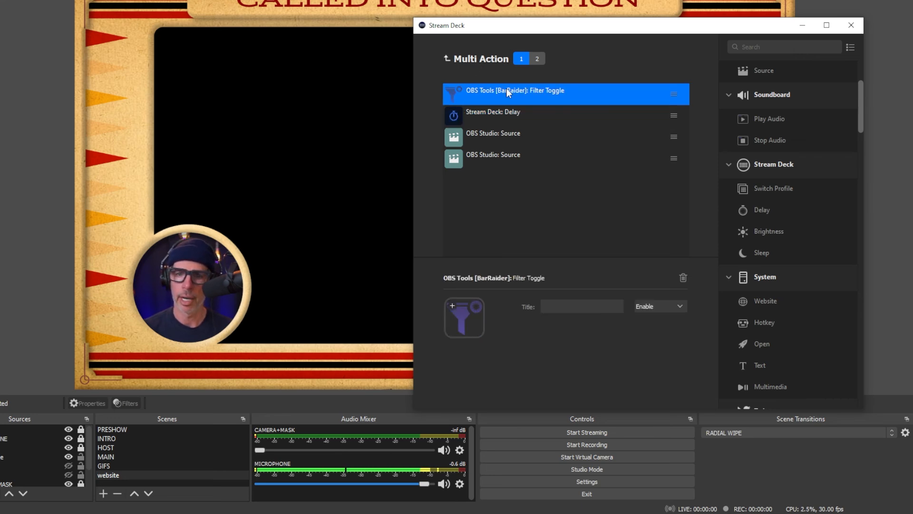
- Review the first action list's Delay and the second action list, and move the Stream Deck window off the OBS preview
left_click(519, 115)
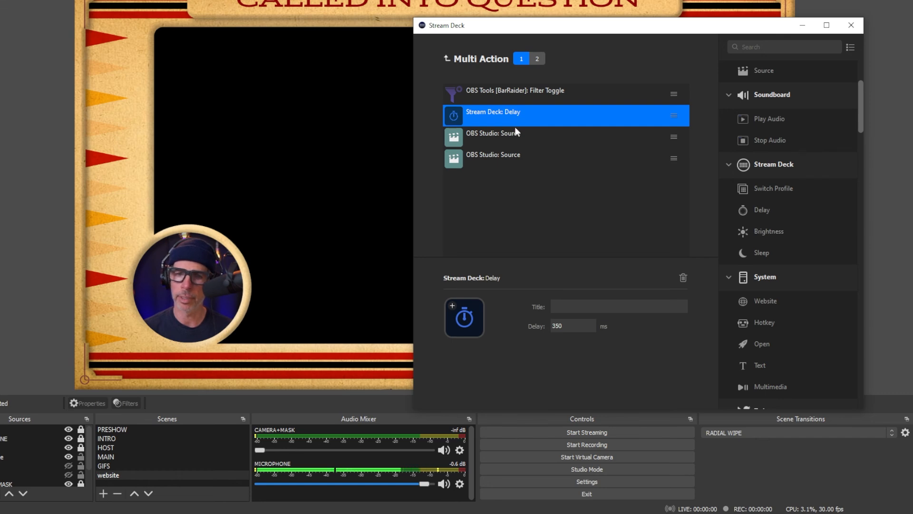
left_click(537, 59)
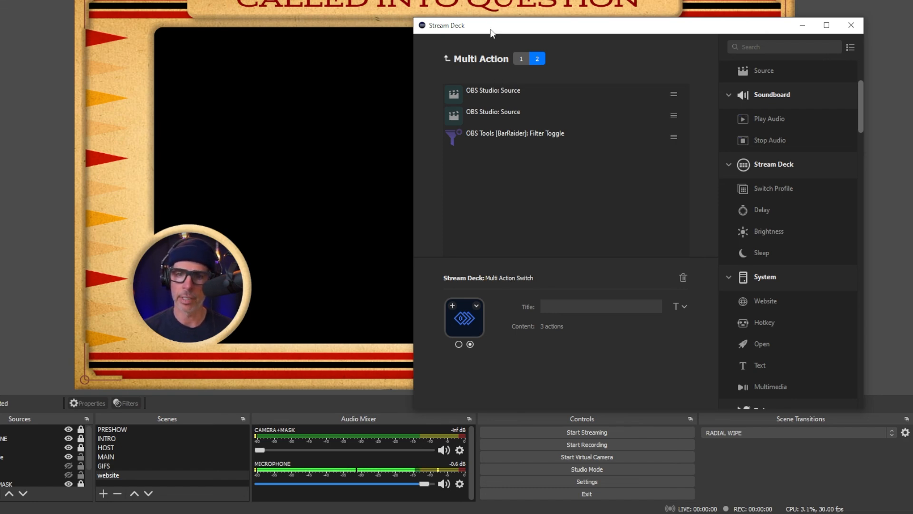
left_click_drag(492, 32, 906, 4)
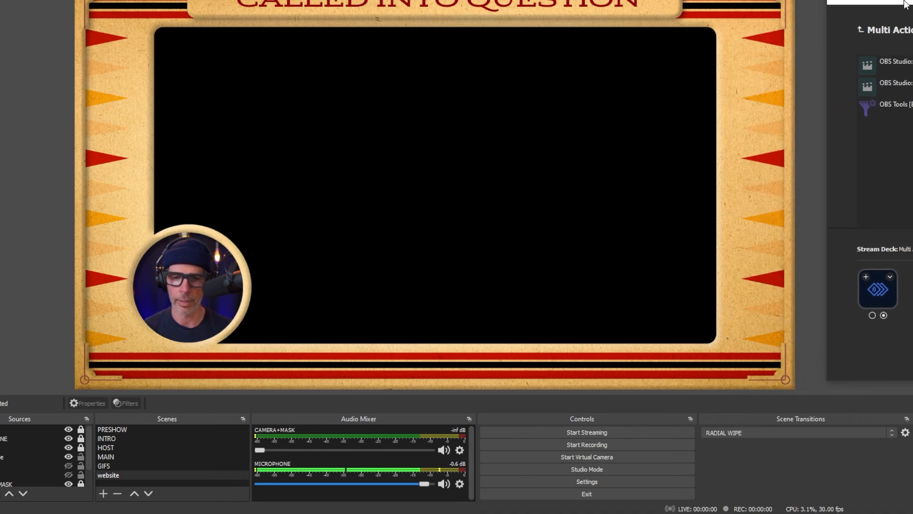
- Set the custom duration of the website scene's TV IN filter to 1000 ms and close the filter settings
right_click(104, 475)
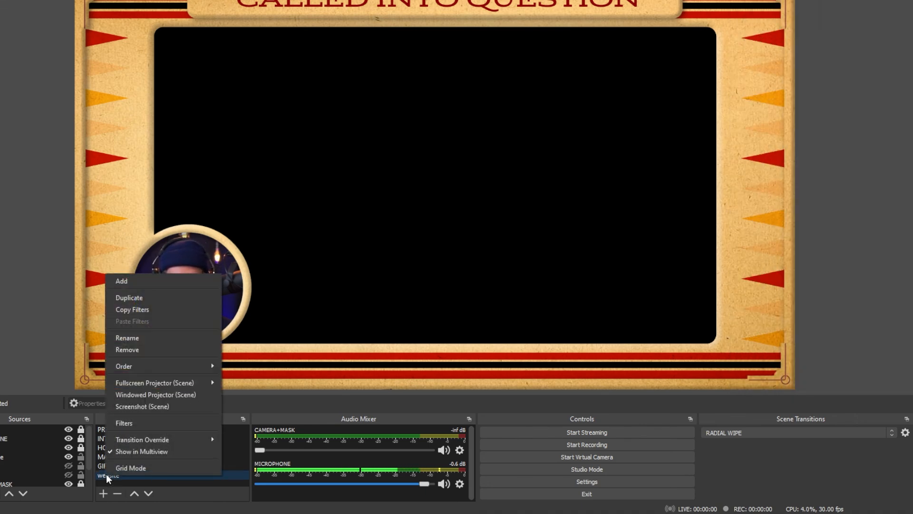
left_click(134, 424)
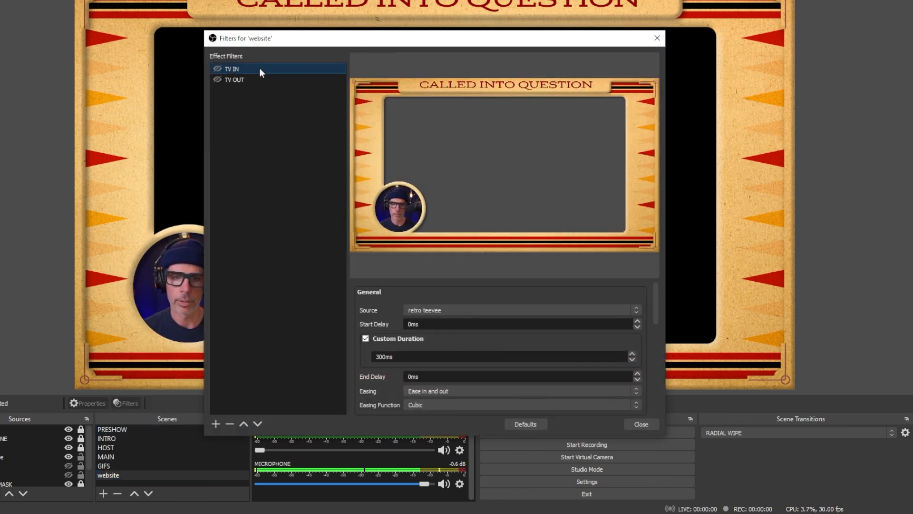
scroll(427, 295, "down", 2)
scroll(429, 303, "up", 1)
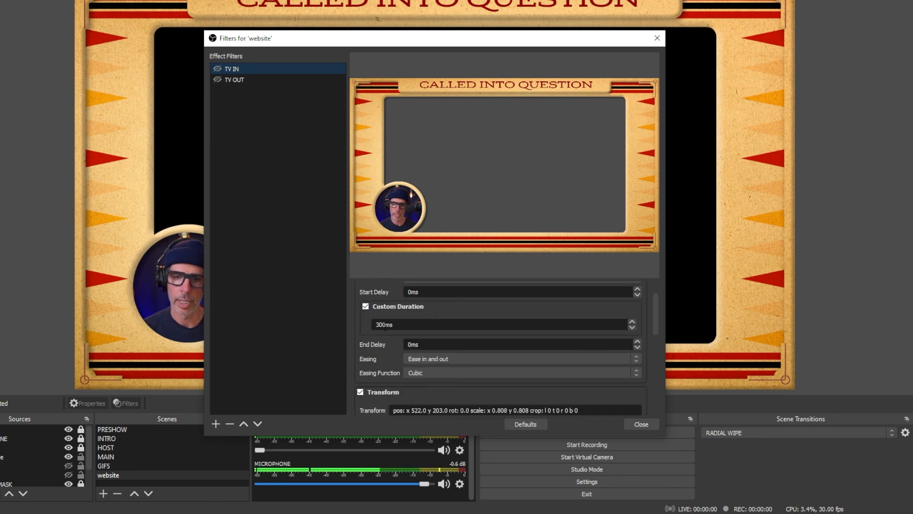
left_click_drag(383, 324, 376, 325)
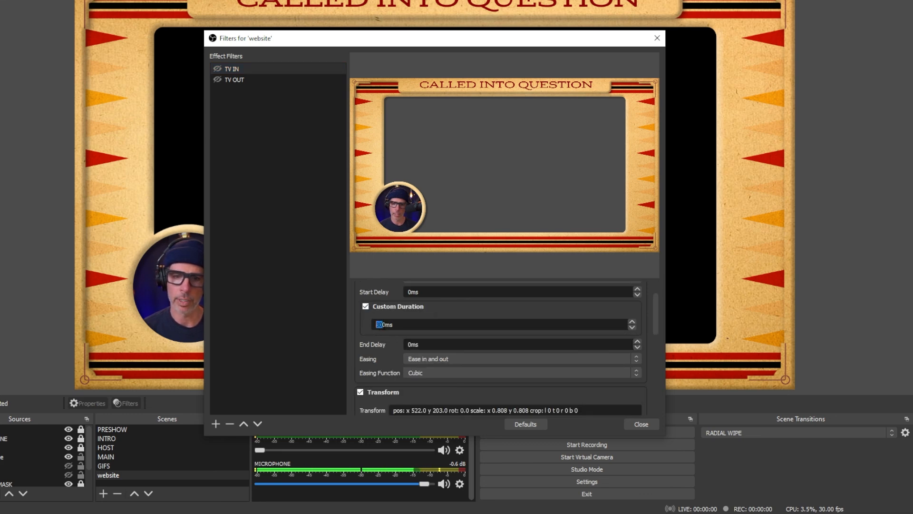
type("1")
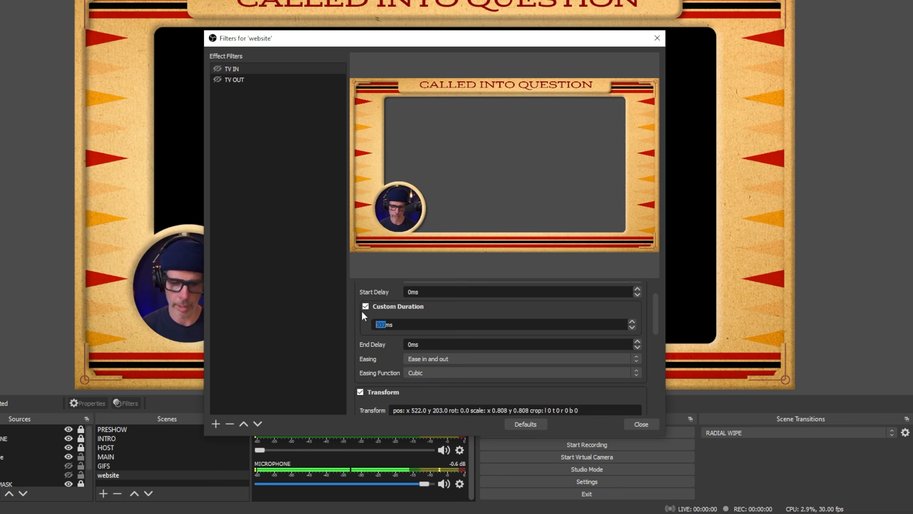
type("000")
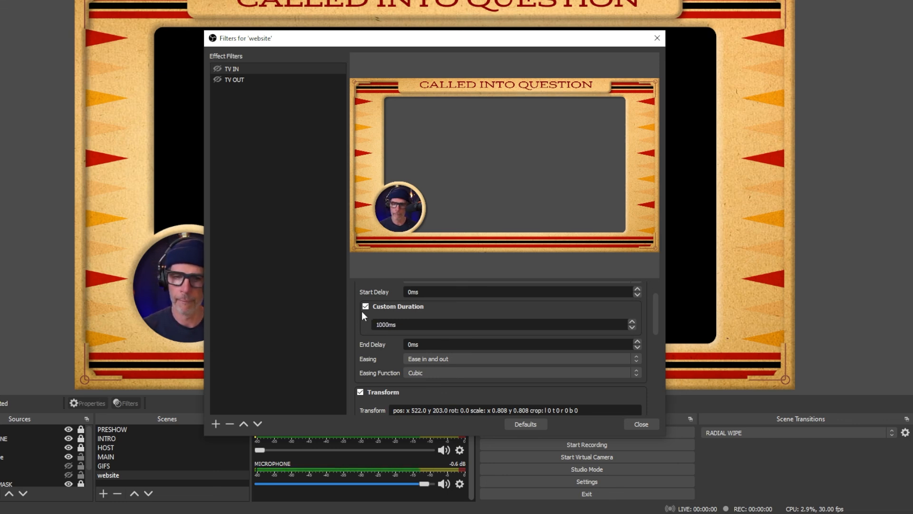
left_click(635, 423)
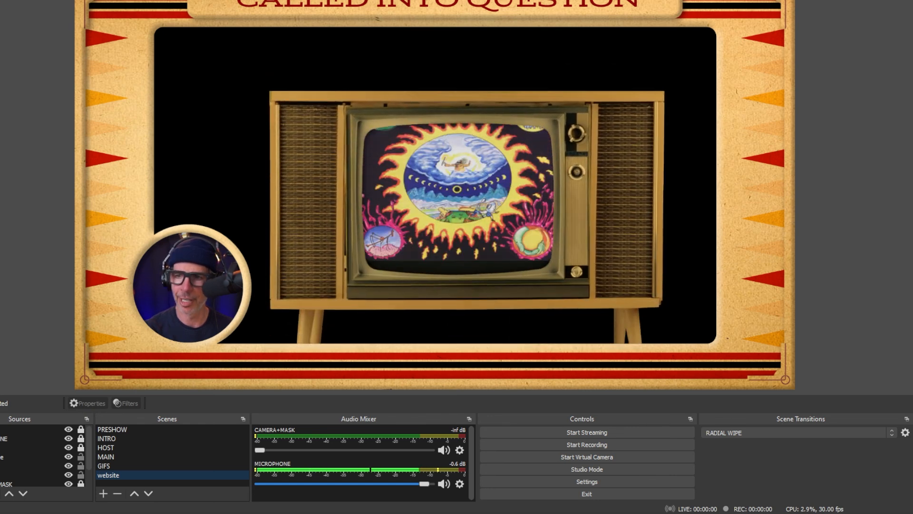
- Bring the Stream Deck window with the Multi Action Switch back into view beside the television preview
left_click_drag(912, 1, 912, 23)
left_click(508, 45)
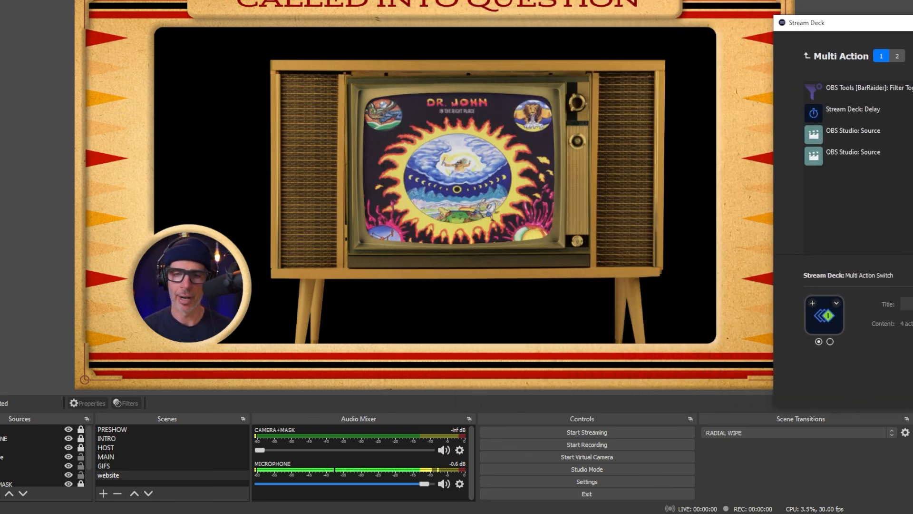